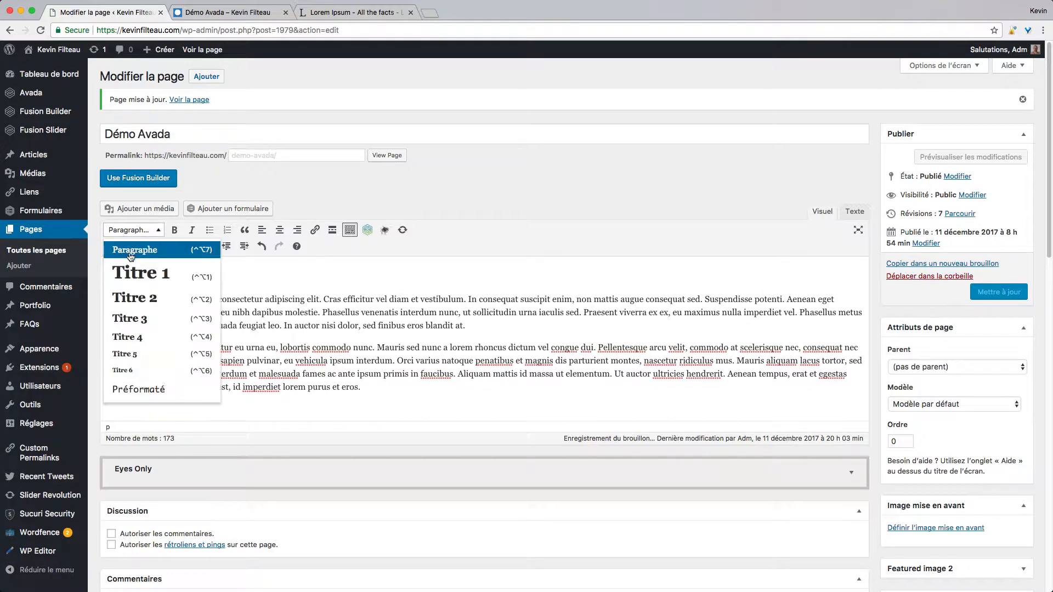
Format the title "Titre du texte" as Titre 2 and add a placeholder link to the words "adipiscing elit".
left_click(134, 297)
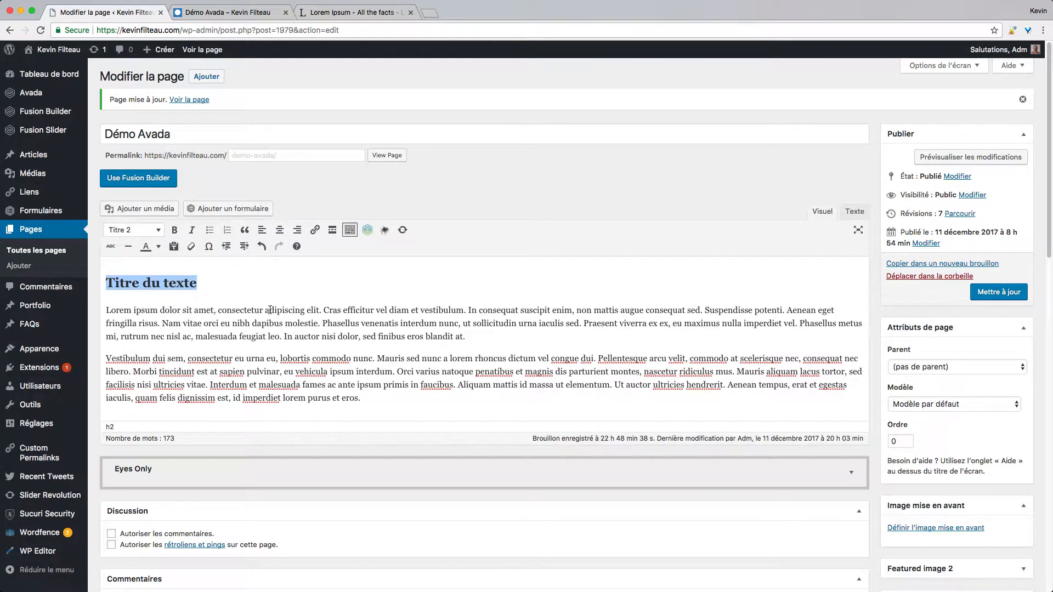
left_click_drag(265, 310, 318, 311)
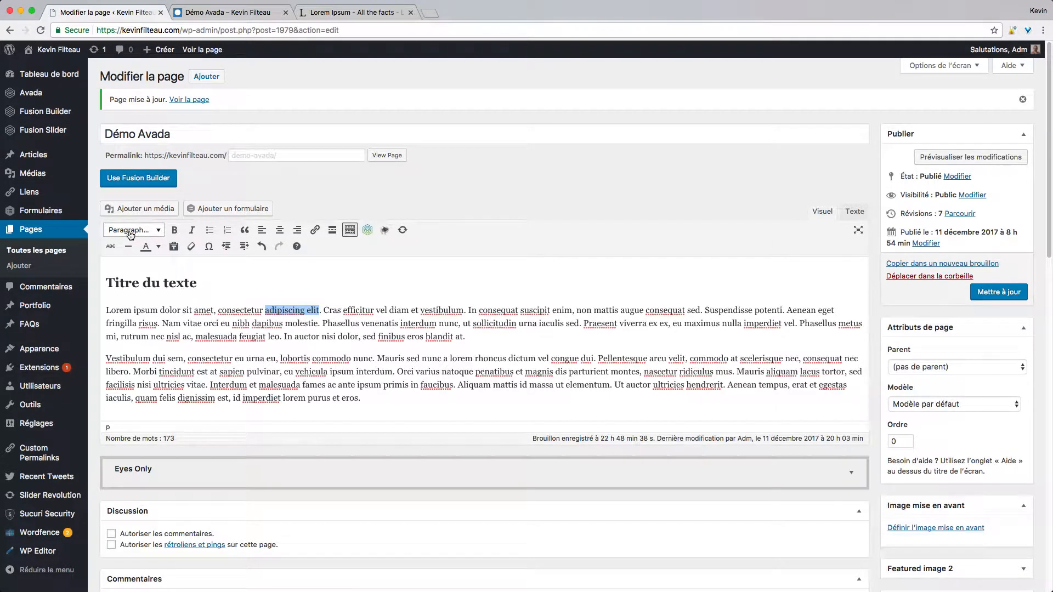
left_click(315, 230)
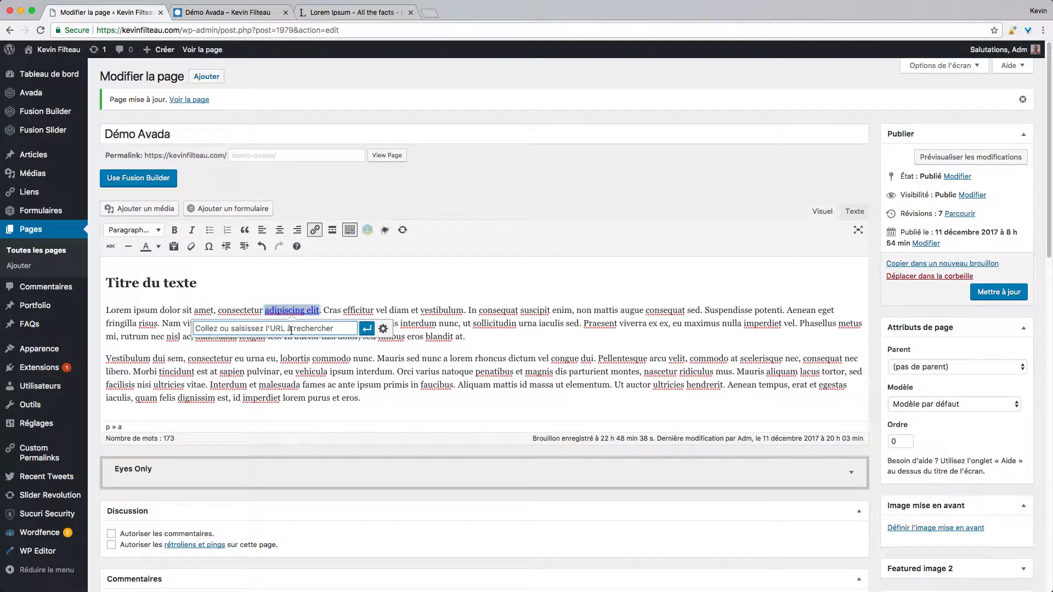
type("asdas")
key("Return")
left_click(453, 339)
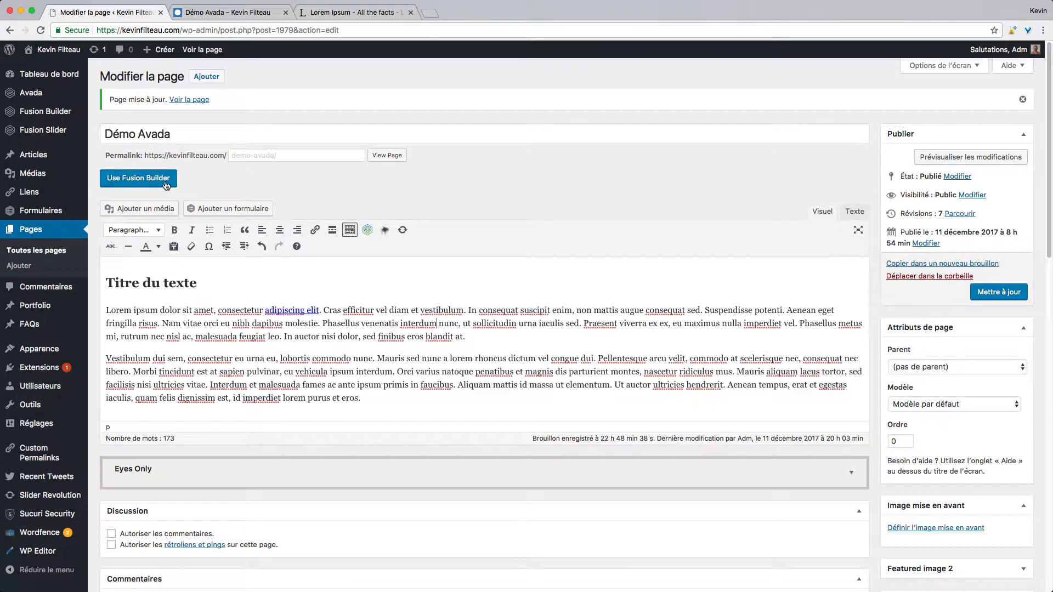
Copy all the page text, delete it from the default editor, and switch the page to Fusion Builder.
left_click_drag(406, 422, 117, 258)
key("ctrl+c")
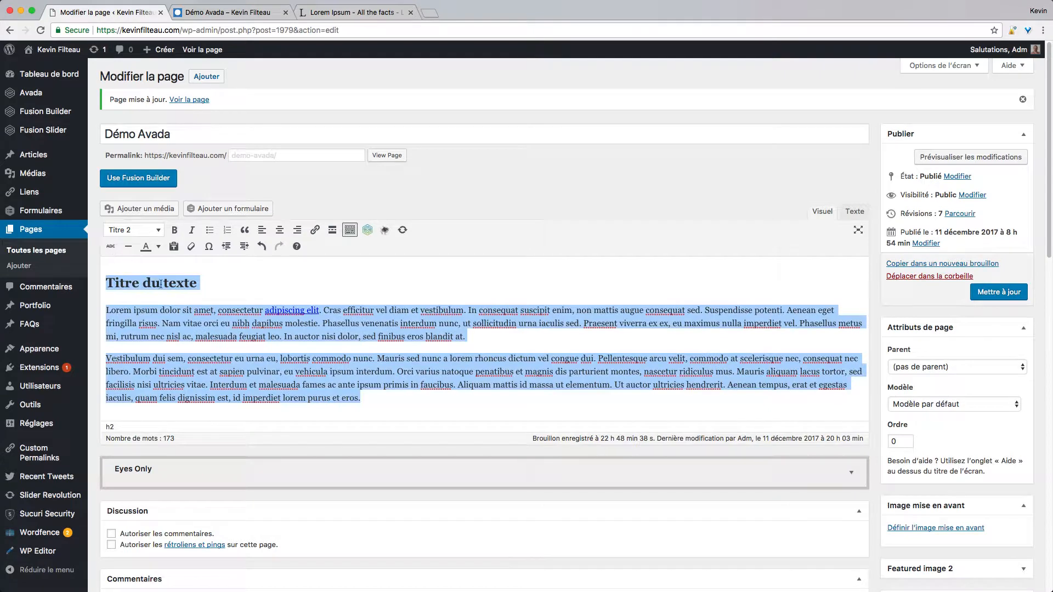
key("BackSpace")
left_click(151, 181)
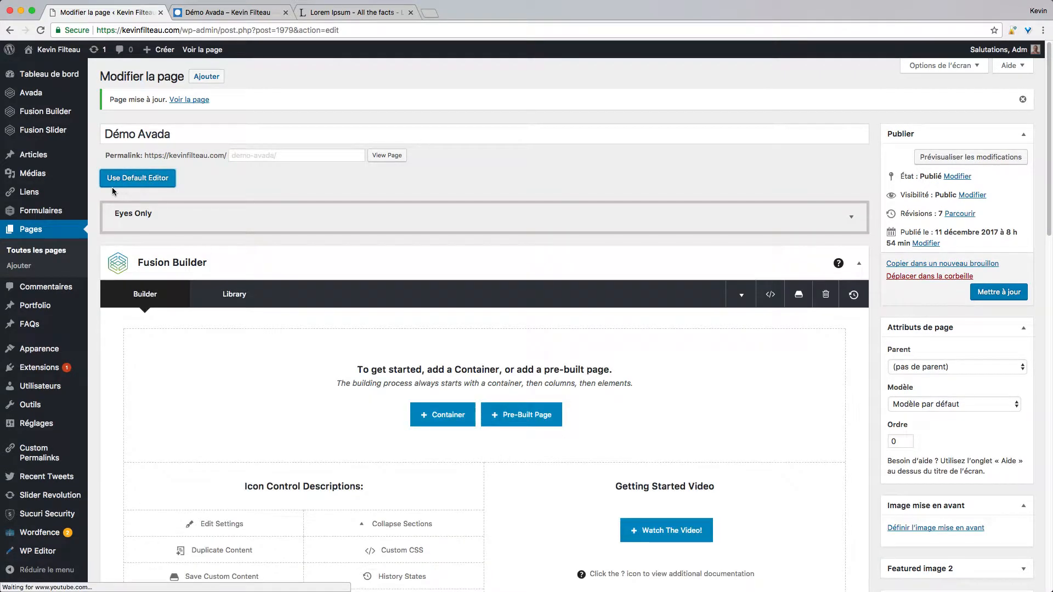
Insert a container with a 1/3 and a 2/3 column and check the width options of the columns.
scroll(504, 433, "down", 3)
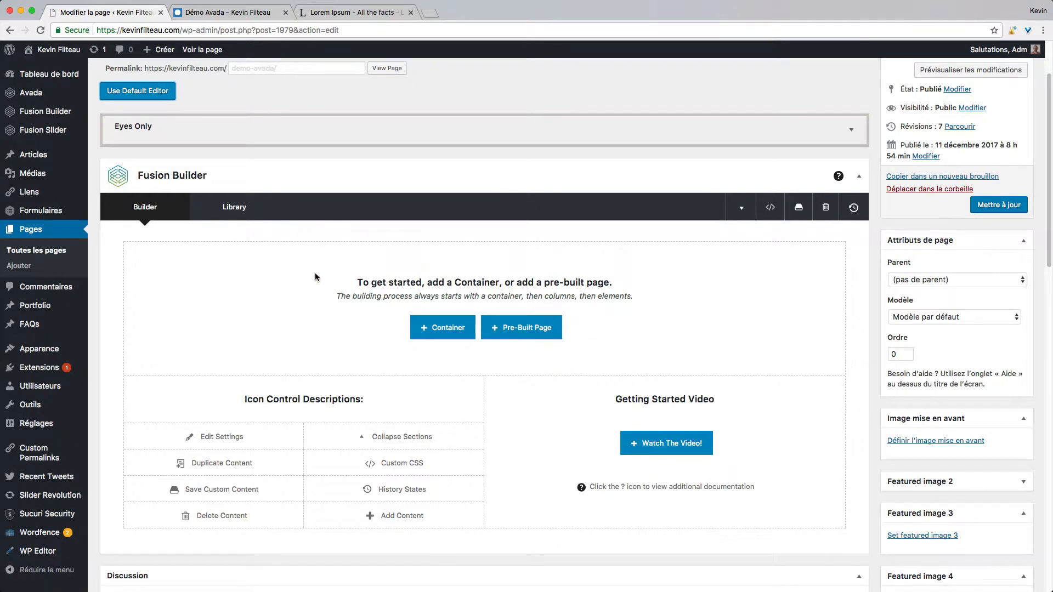
left_click(438, 329)
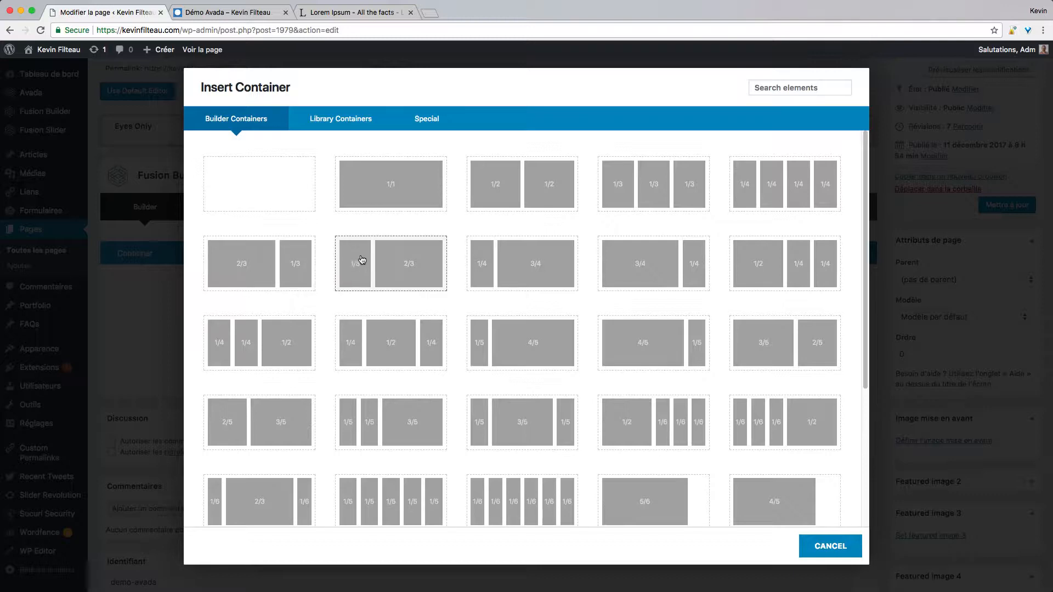
left_click(366, 272)
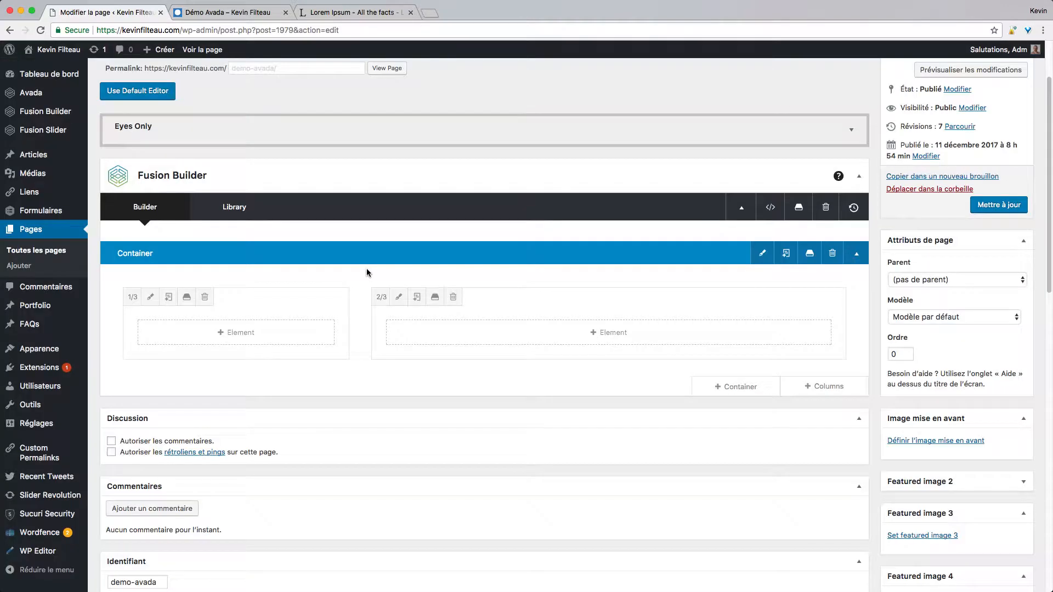
left_click(133, 297)
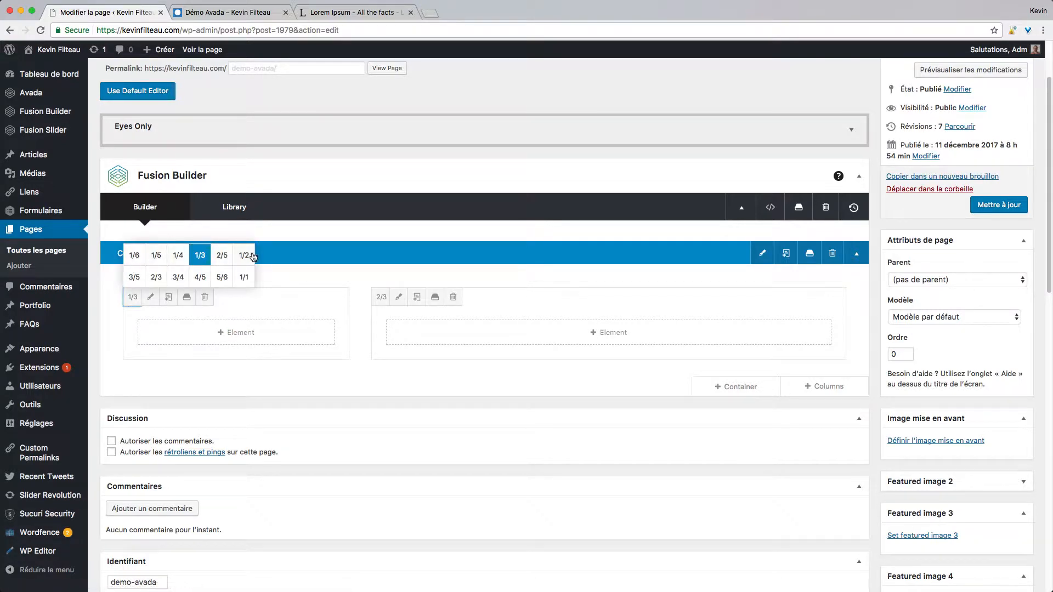
left_click(381, 297)
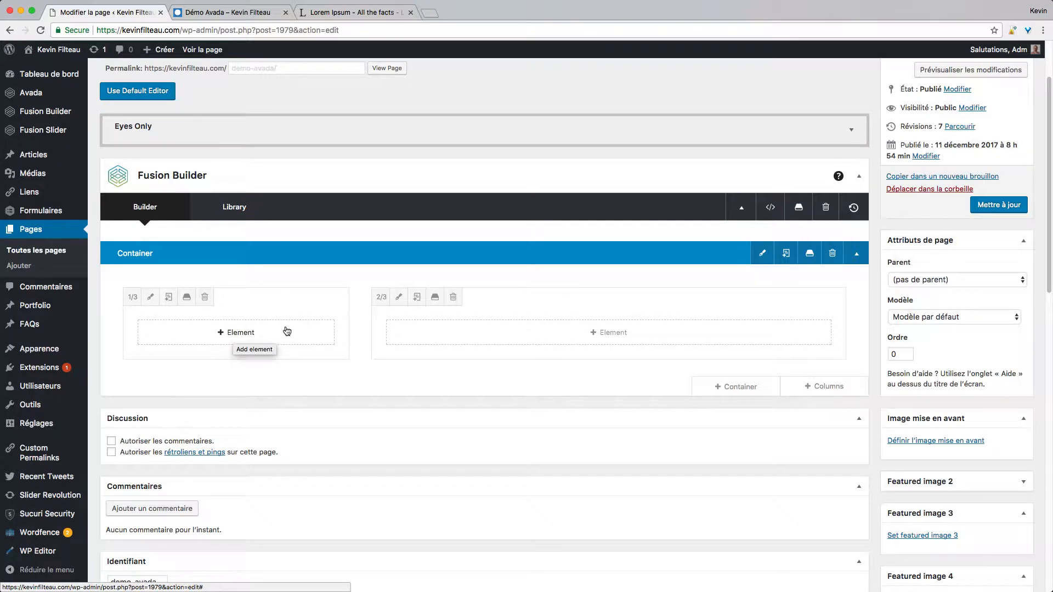
Add a Text Block element to the 2/3 column and replace its placeholder text with the two Lorem ipsum paragraphs.
left_click(691, 339)
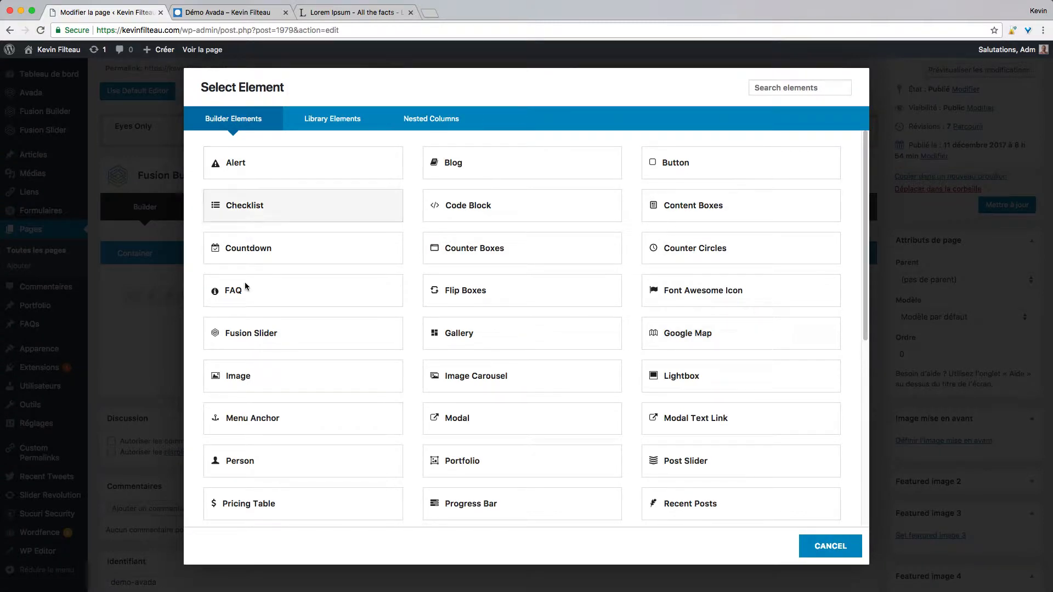
scroll(395, 365, "down", 6)
scroll(397, 367, "up", 6)
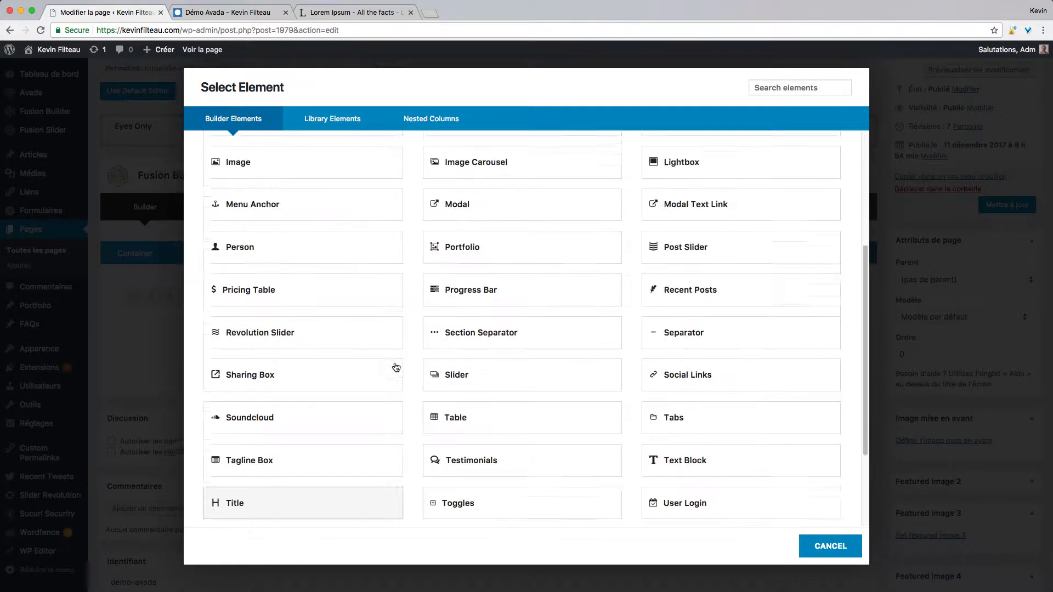
left_click(789, 89)
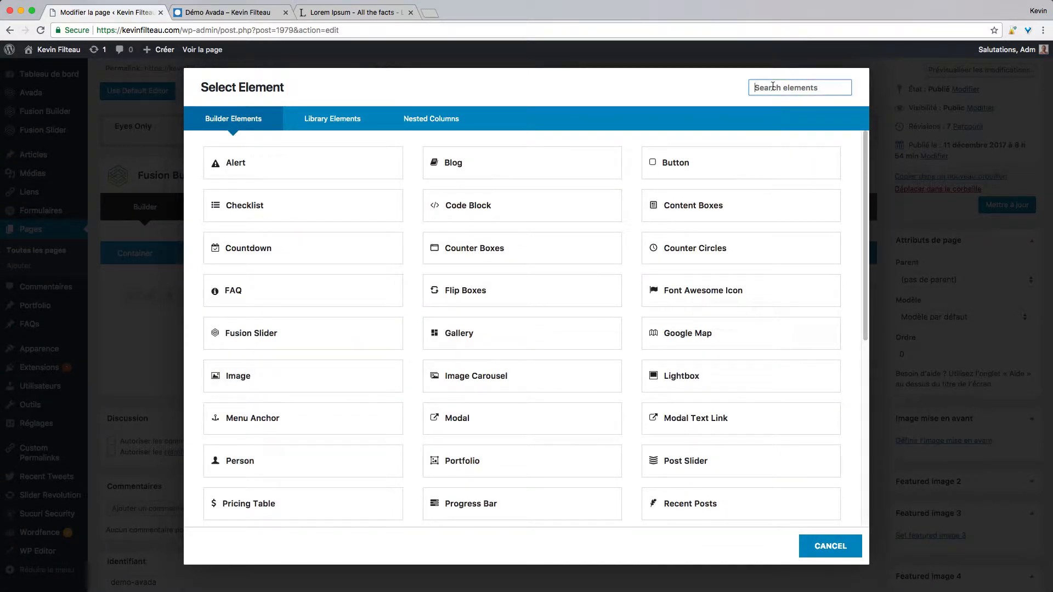
type("text")
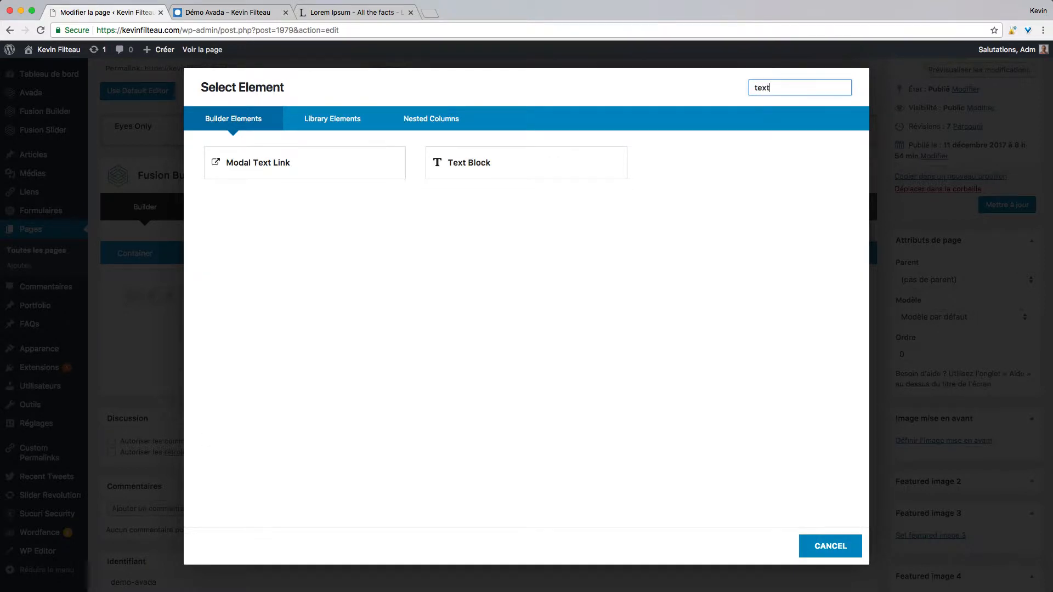
left_click(503, 168)
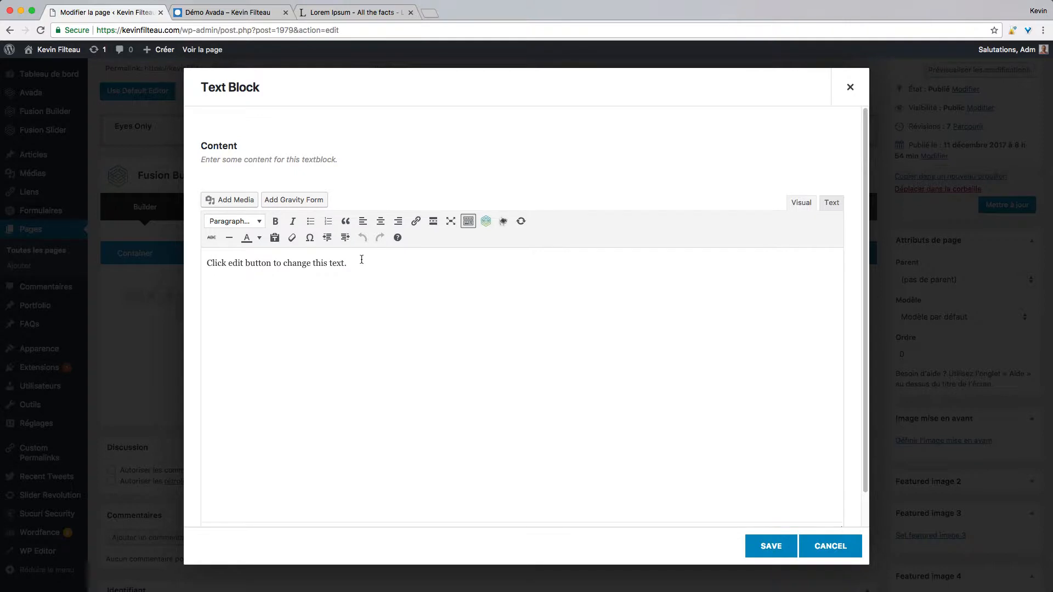
key("ctrl+a")
key("ctrl+v")
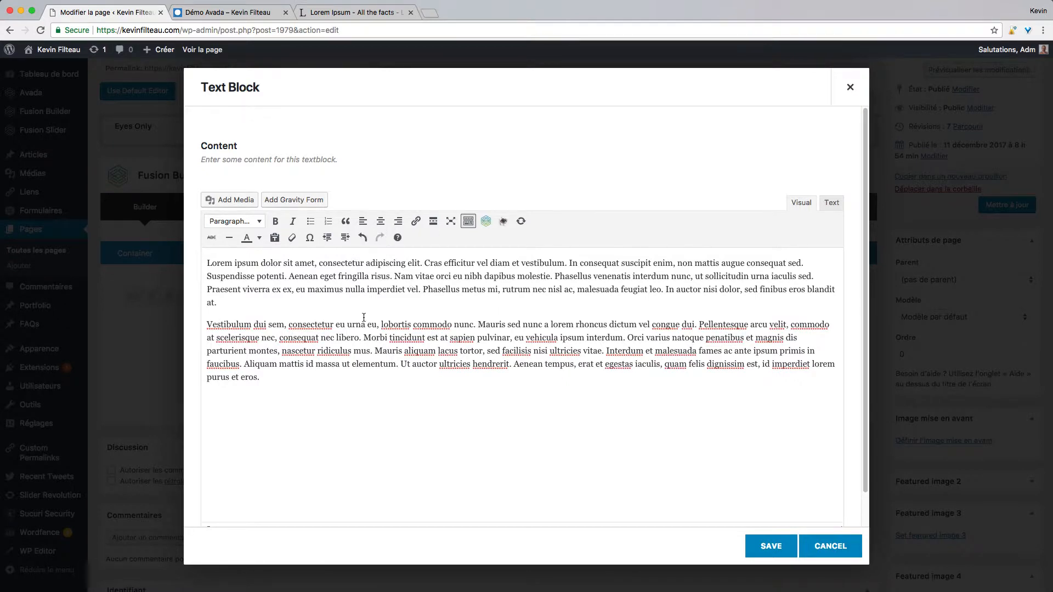
Link the words "fringilla risus" in the first paragraph to "#".
left_click_drag(339, 277, 390, 277)
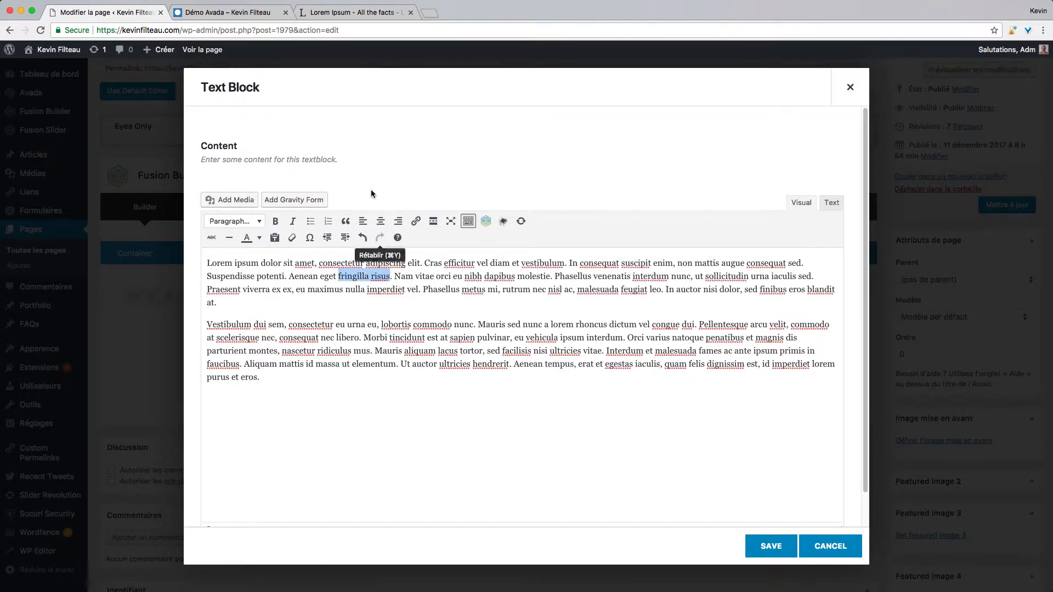
left_click(415, 221)
type("asda")
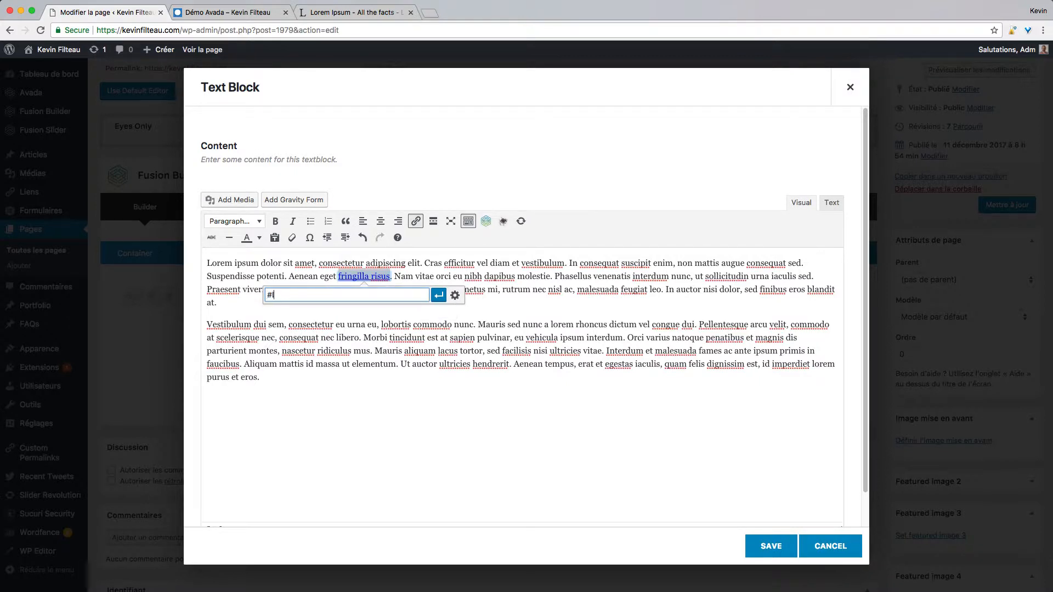
key("Return")
left_click(497, 383)
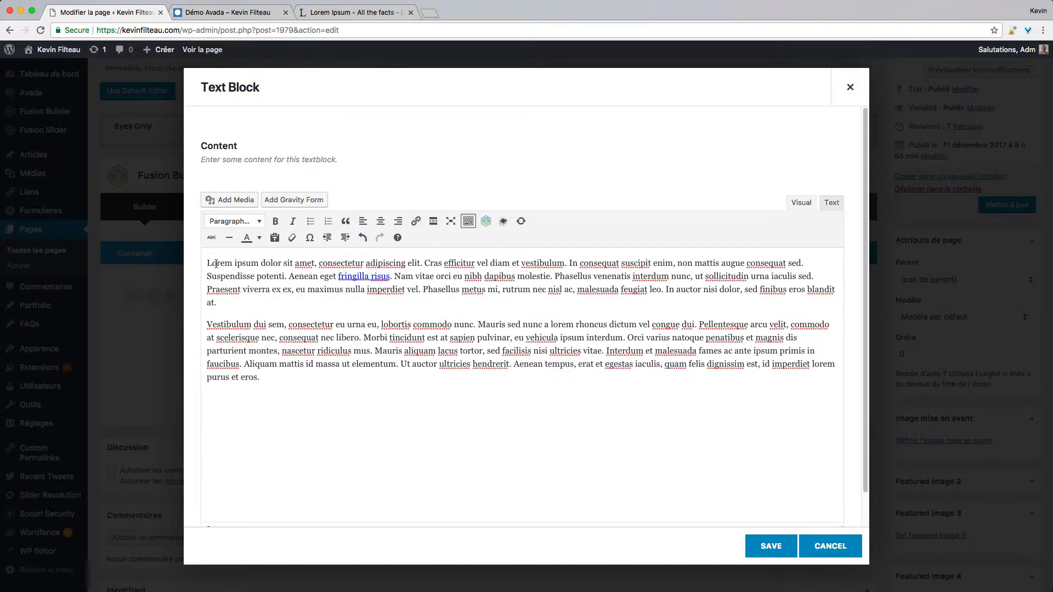
Add "Lorem ipsum dolor sit amet" above the first paragraph as a Titre 2 heading and save the text block.
key("Return")
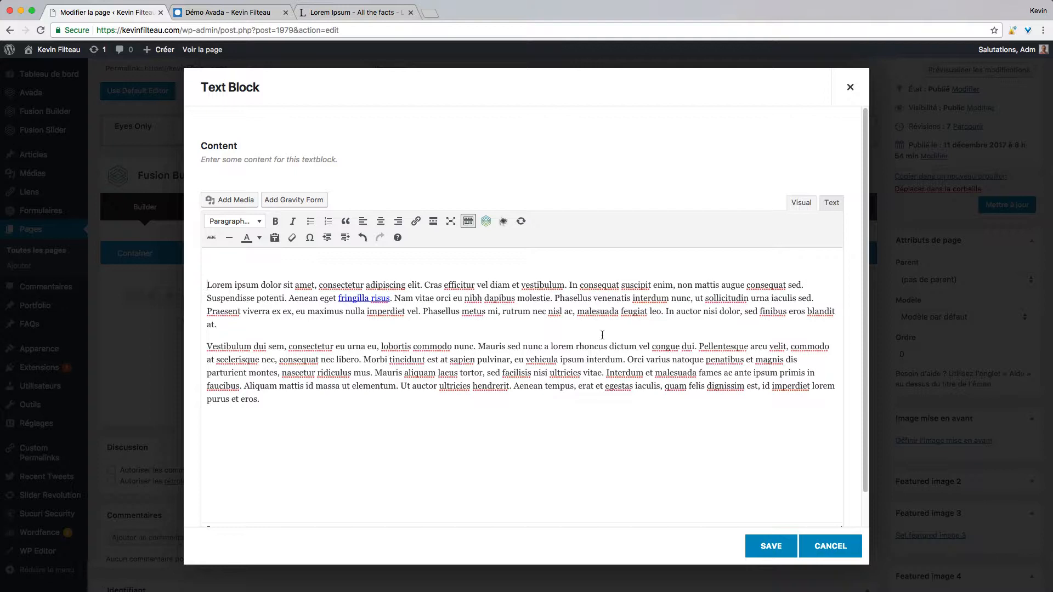
left_click(226, 266)
left_click_drag(315, 285, 199, 285)
key("ctrl+c")
left_click(240, 266)
key("ctrl+v")
left_click_drag(315, 264, 200, 263)
left_click(219, 221)
left_click(236, 289)
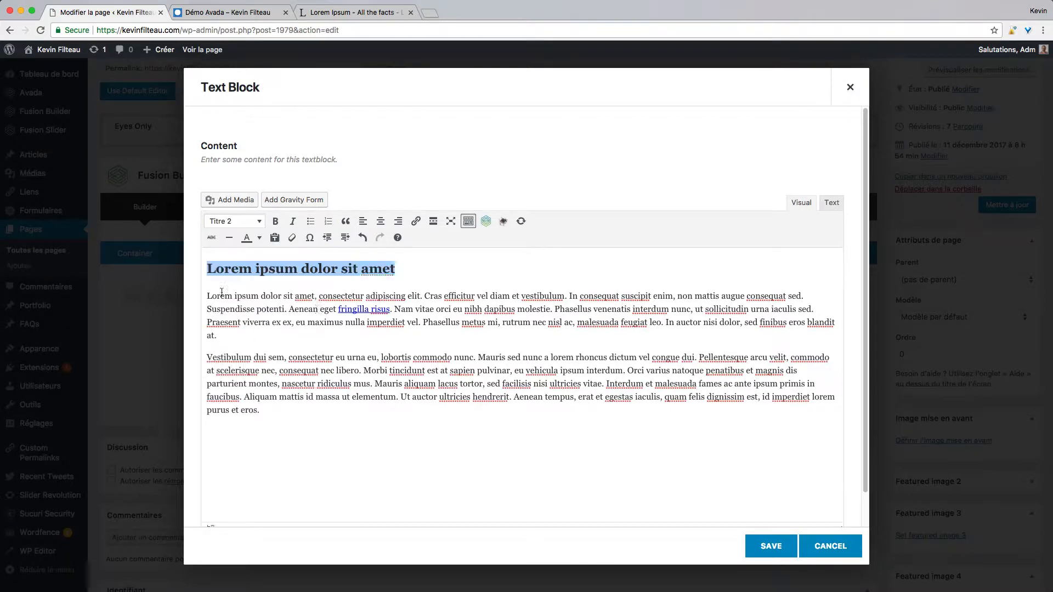
left_click(747, 551)
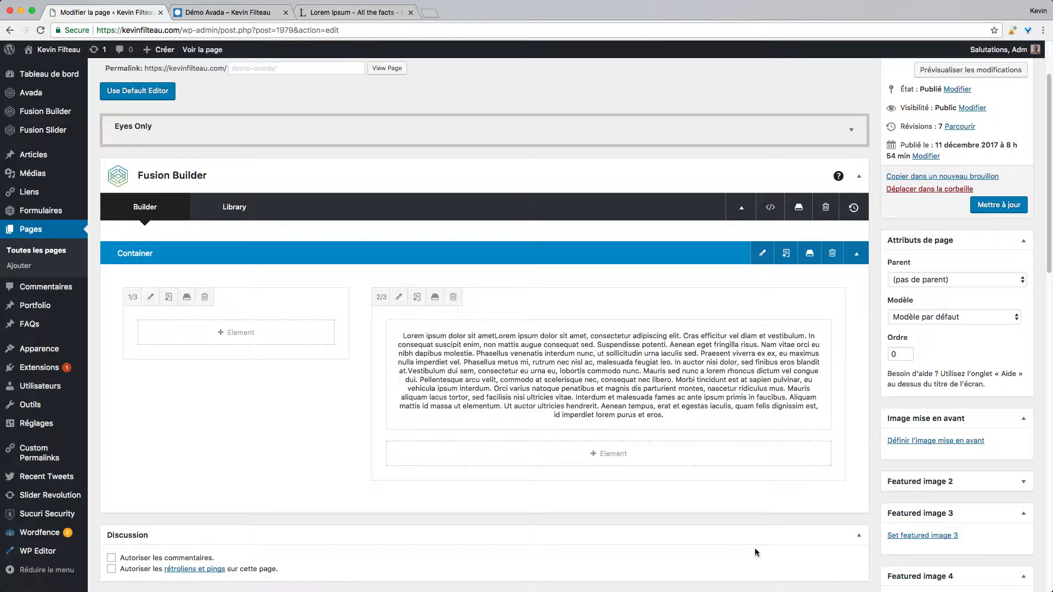
Add an Image element to the empty 1/3 column, finding it with the search term "ima".
left_click(211, 338)
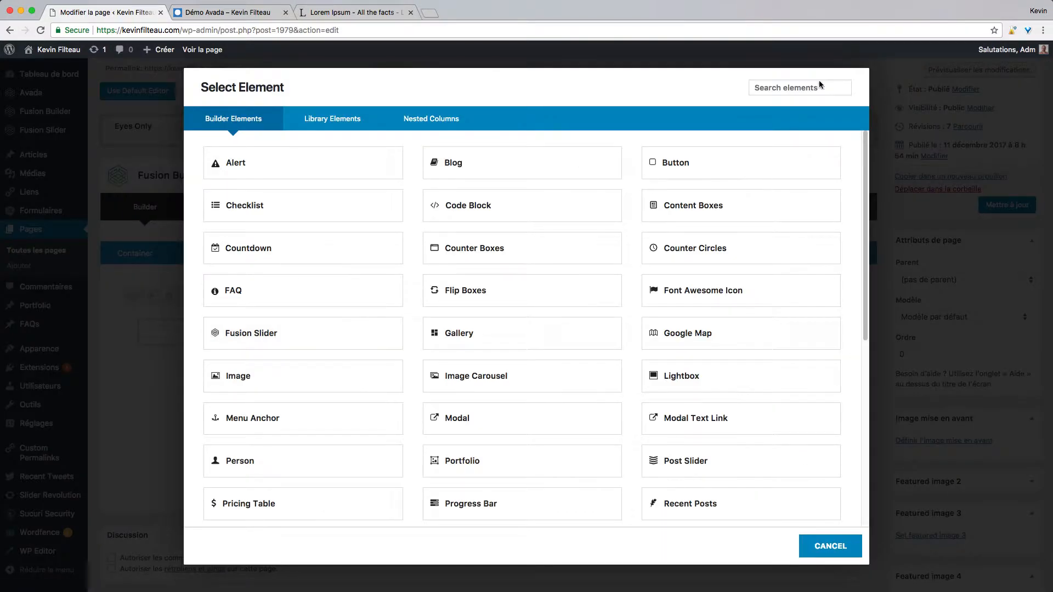
left_click(814, 94)
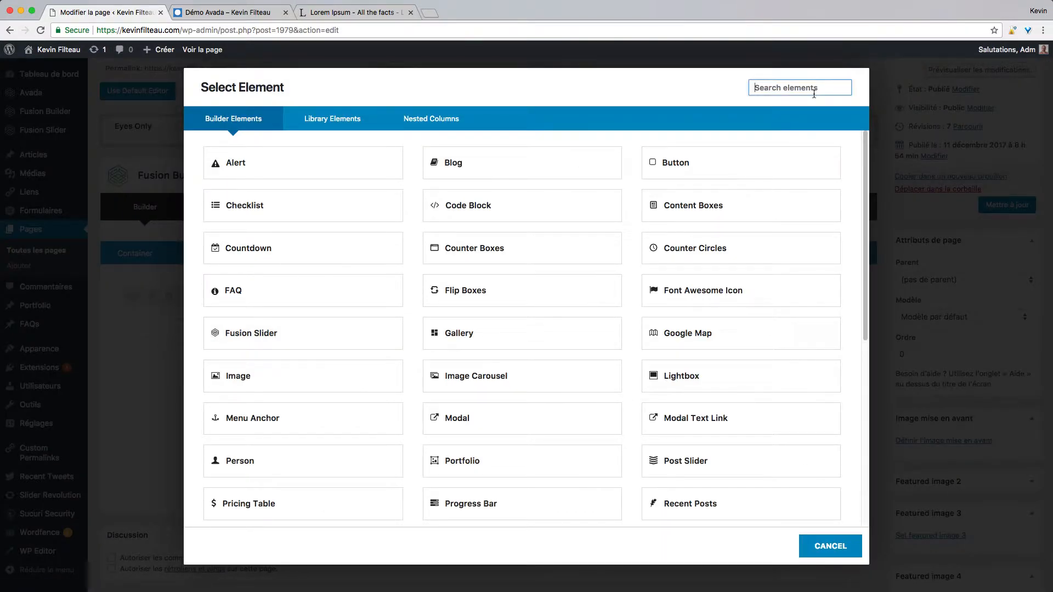
type("ima")
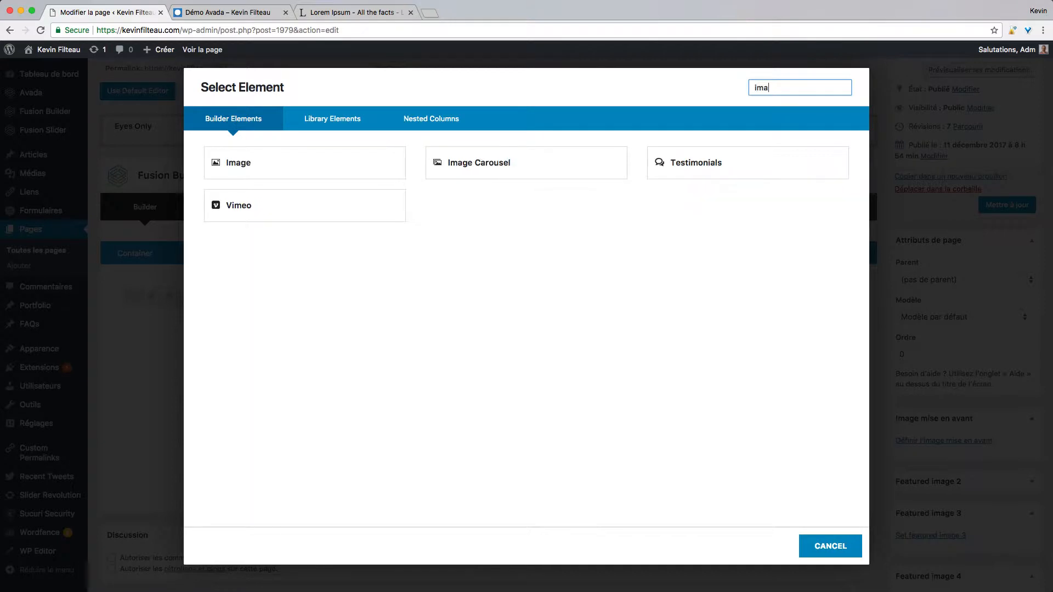
left_click(338, 153)
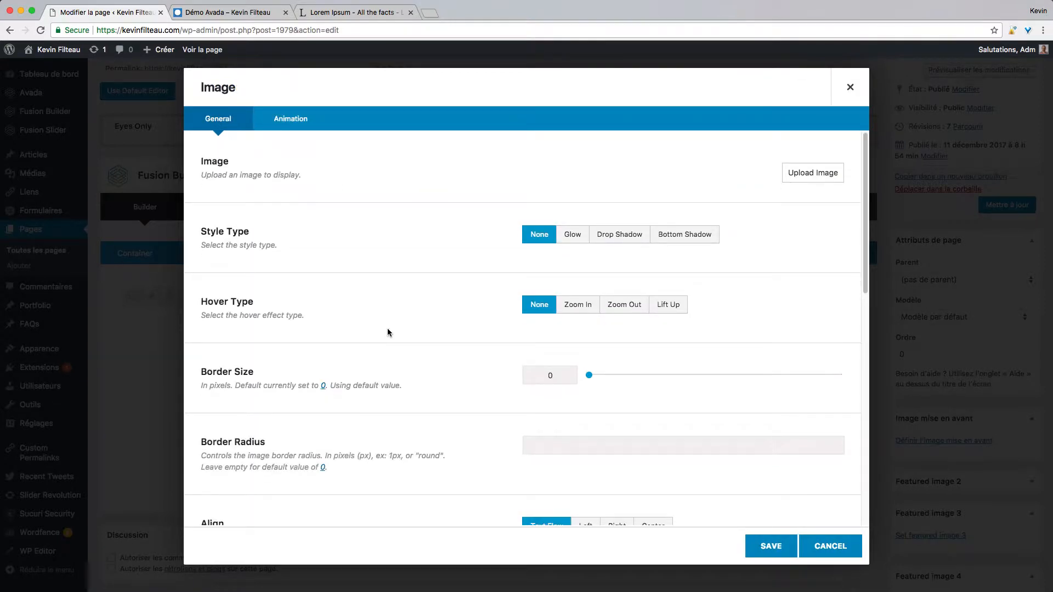
Insert MG_8472.jpg from the media library into the Image element, reusing its title "Bord de mer" as alternative text.
left_click(828, 186)
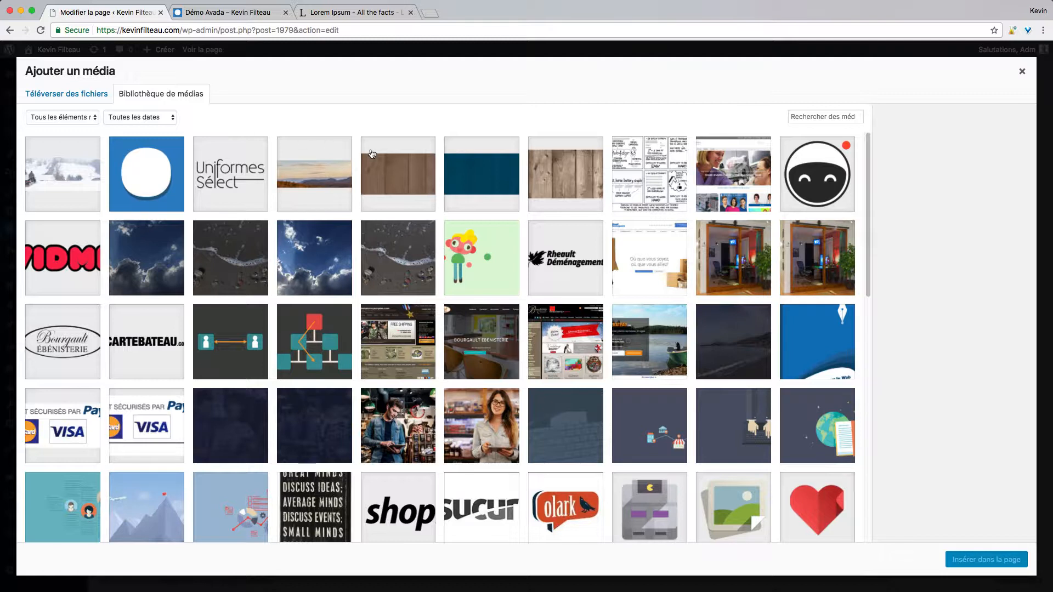
left_click(383, 248)
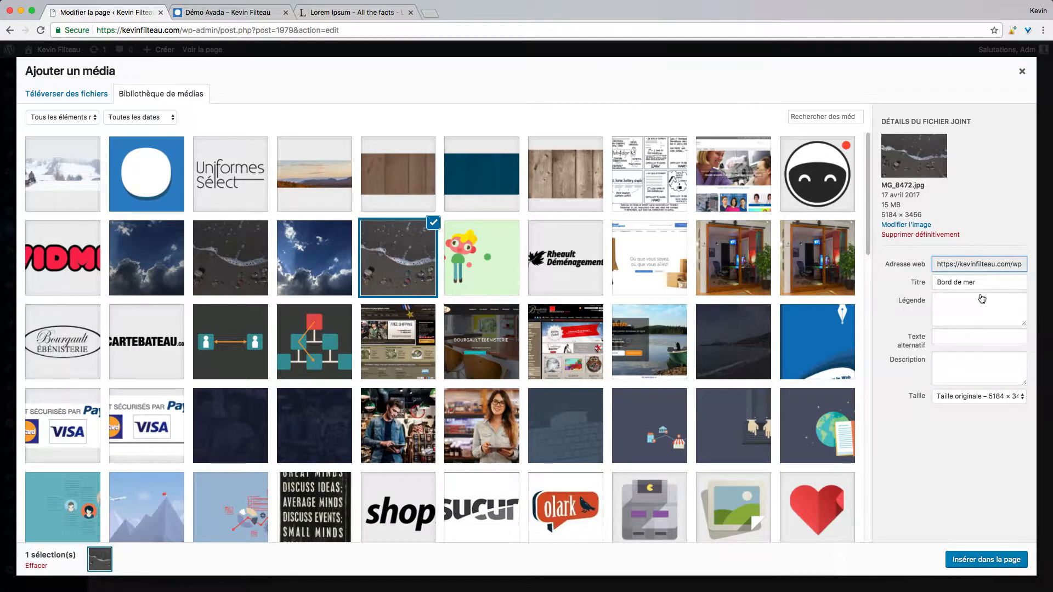
triple_click(981, 283)
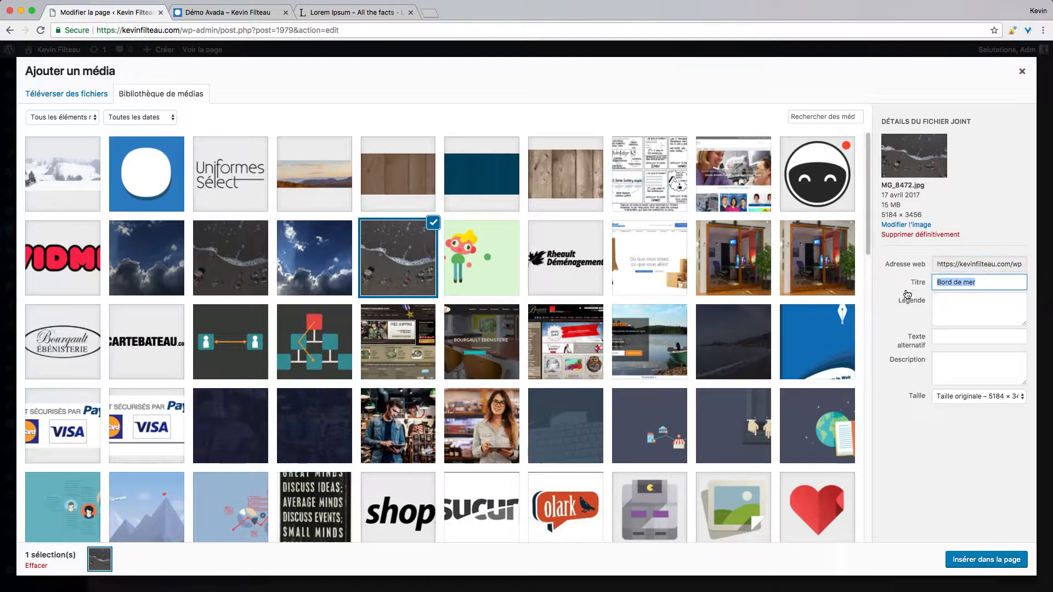
key("ctrl+c")
left_click(957, 338)
key("ctrl+v")
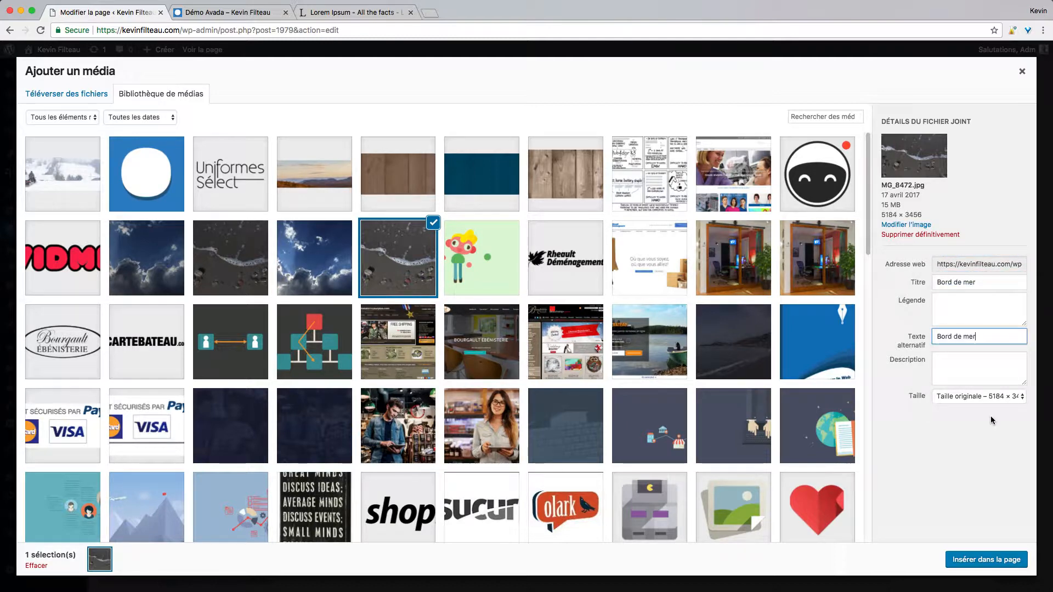
left_click(976, 561)
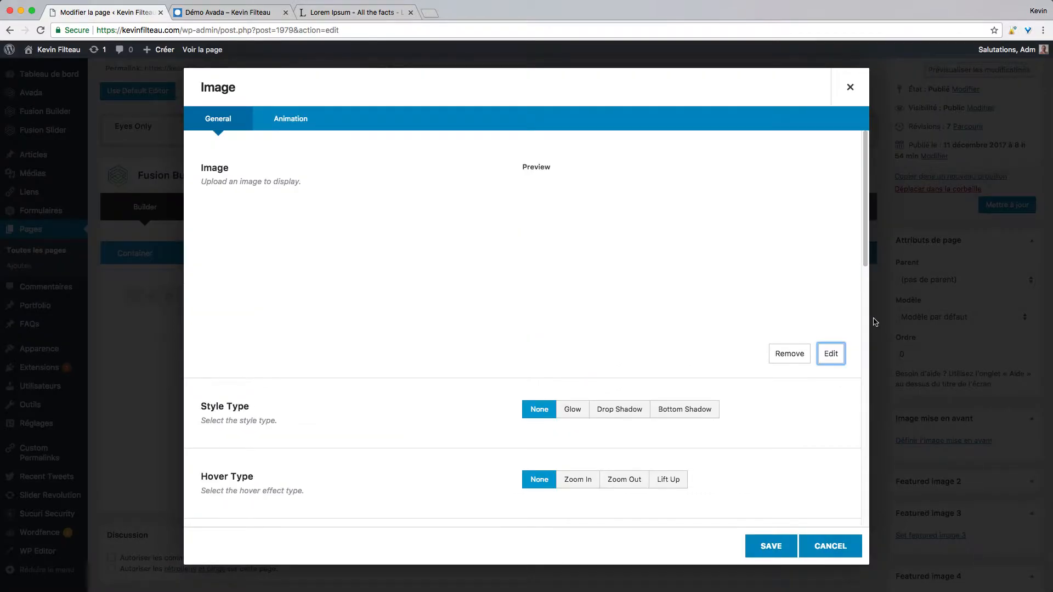
Look through the Image element's general options down to the Image Alt Text setting.
scroll(827, 437, "down", 2)
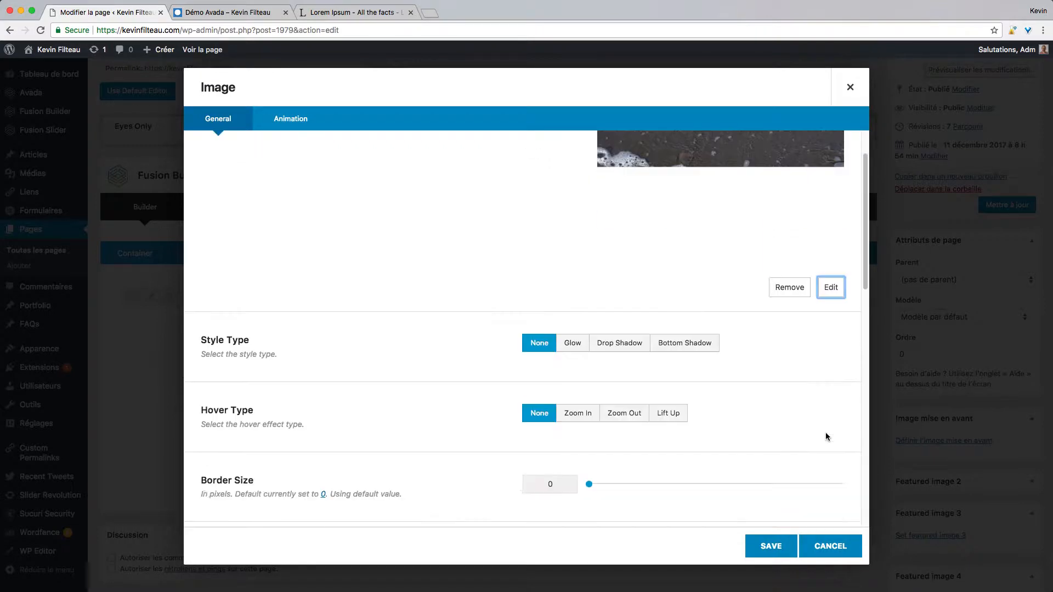
scroll(825, 434, "down", 6)
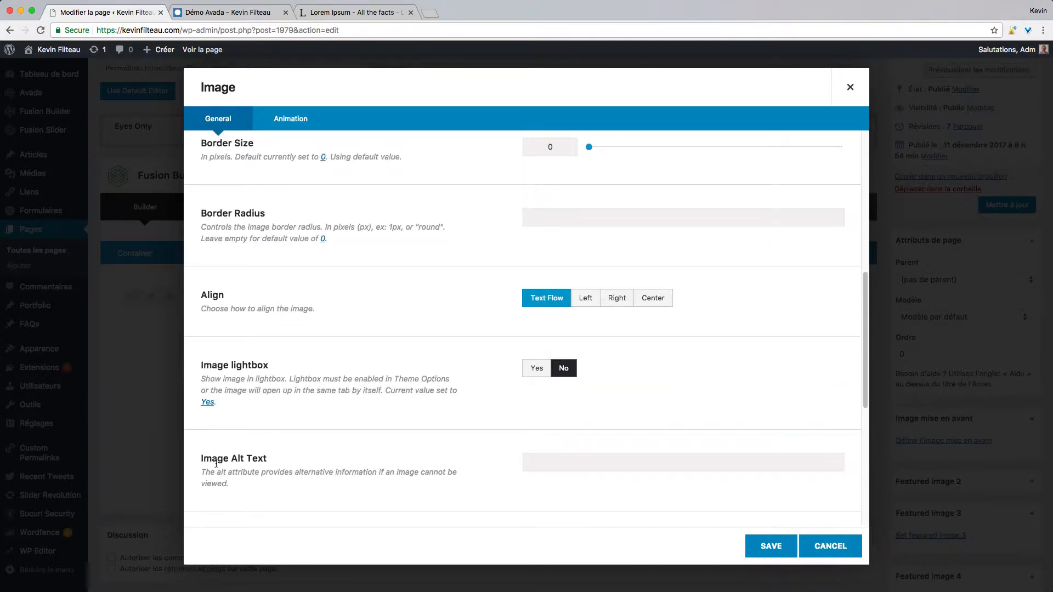
left_click_drag(202, 460, 274, 462)
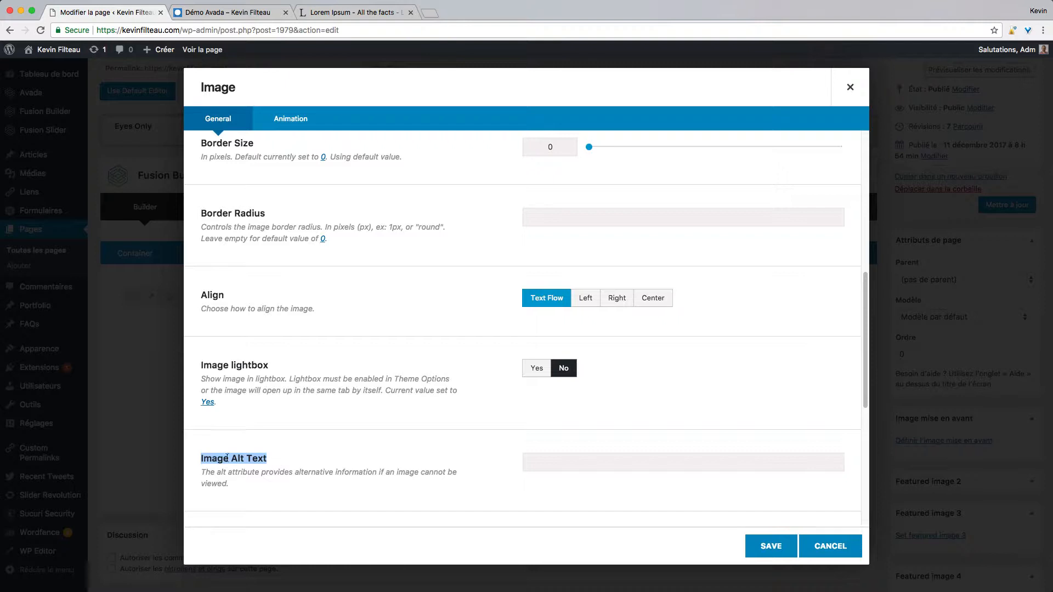
Set the Image Alt Text to "Bord de mer", save the Image element and update the page.
left_click(529, 465)
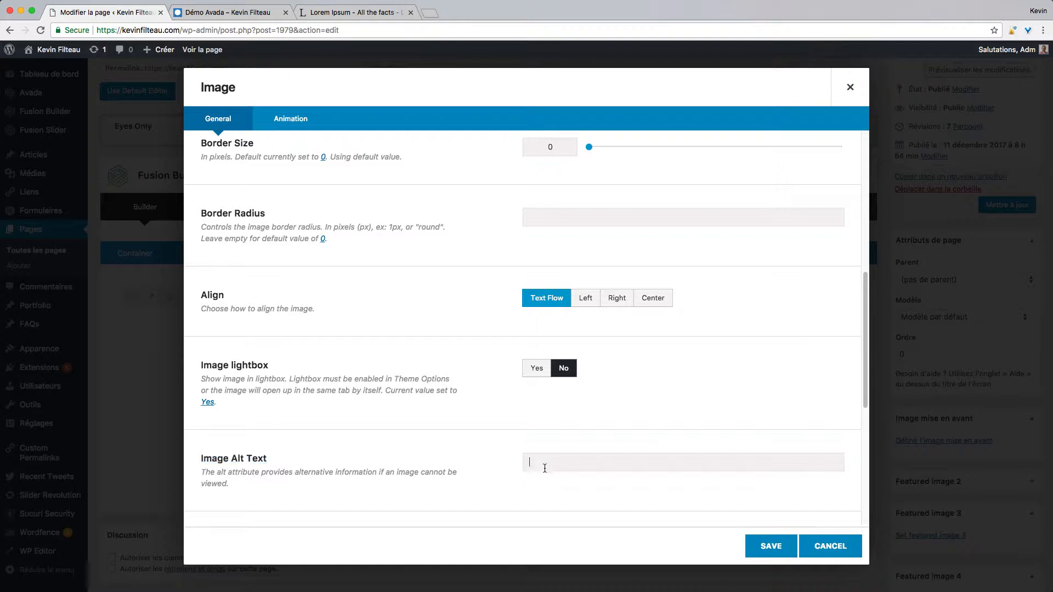
type("Bord de mer")
left_click(771, 547)
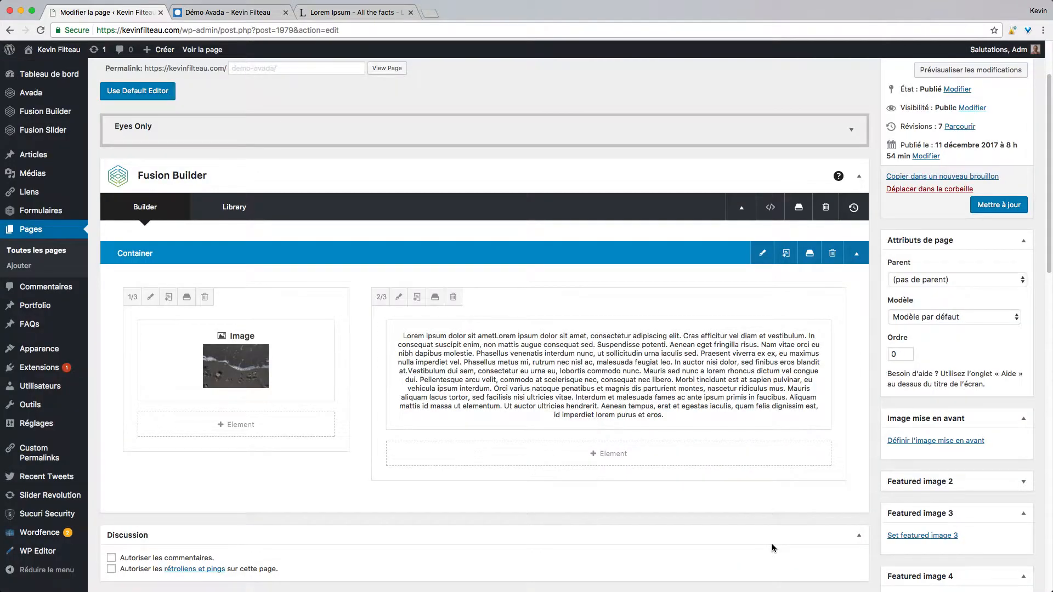
left_click(992, 207)
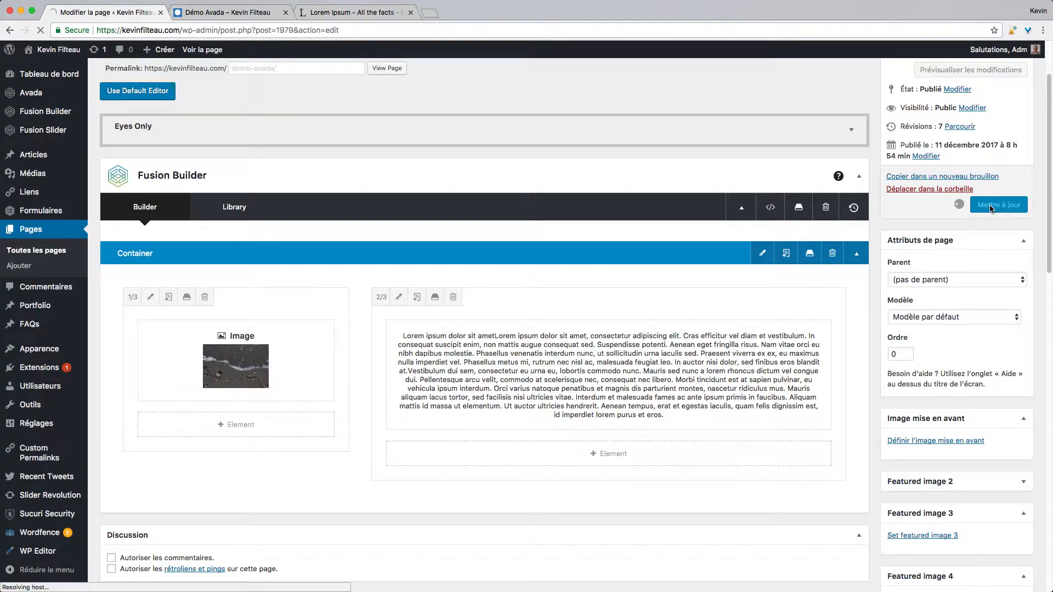
Reload the live Démo Avada page and check its responsive layout at widths of 529 and 1765 pixels.
left_click(233, 13)
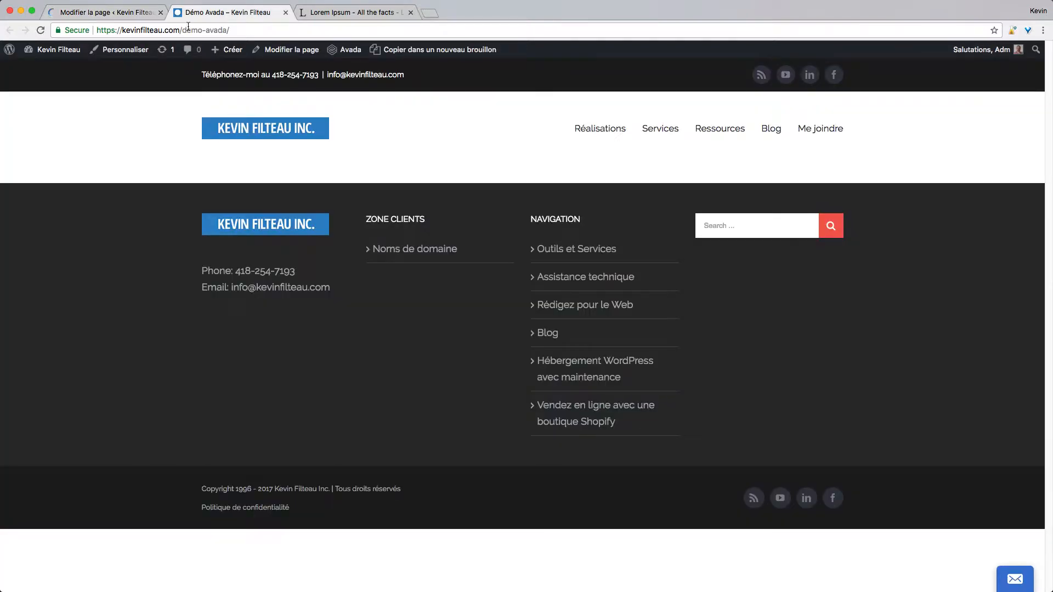
left_click(41, 31)
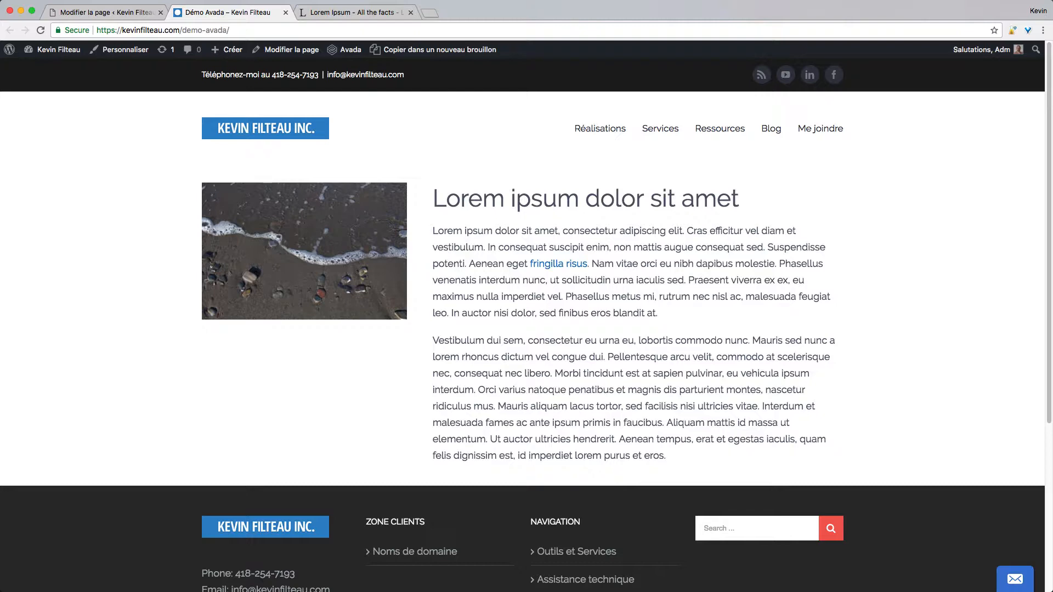
key("alt+super+i")
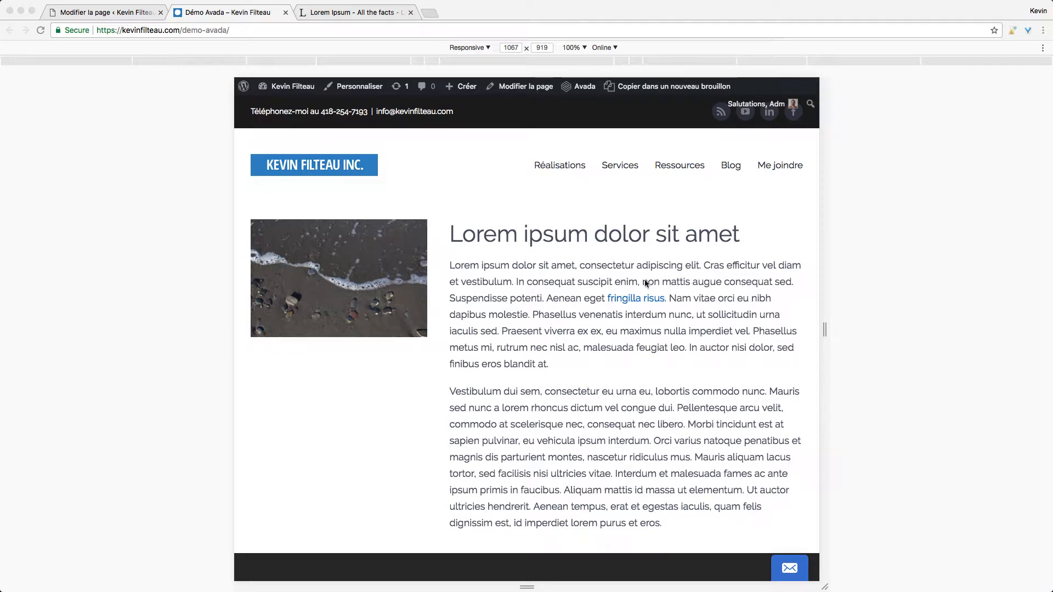
left_click(824, 334)
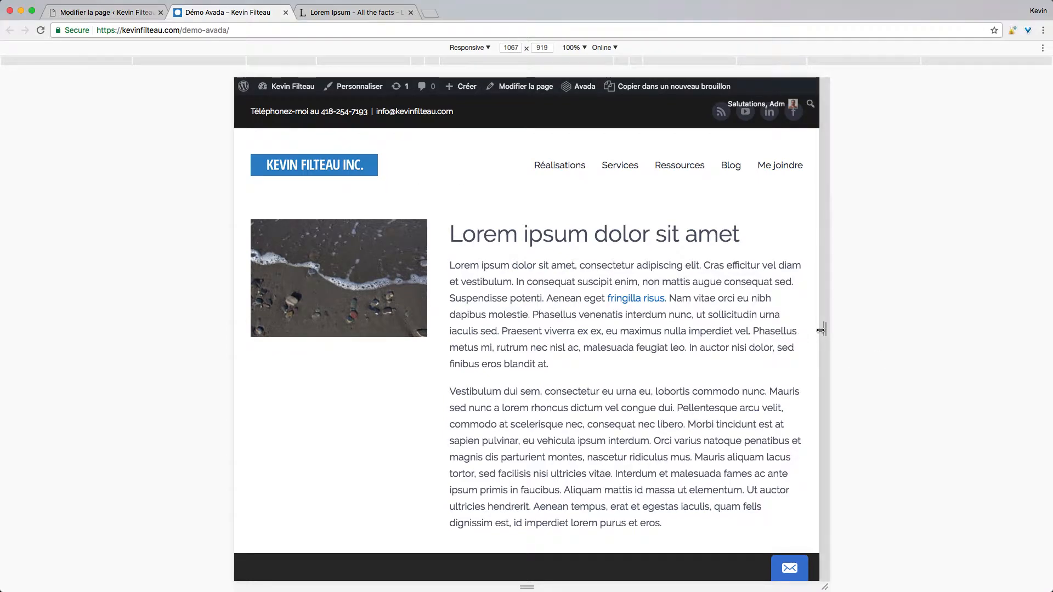
left_click_drag(825, 330, 678, 328)
scroll(612, 418, "down", 4)
scroll(613, 417, "down", 2)
scroll(613, 414, "up", 6)
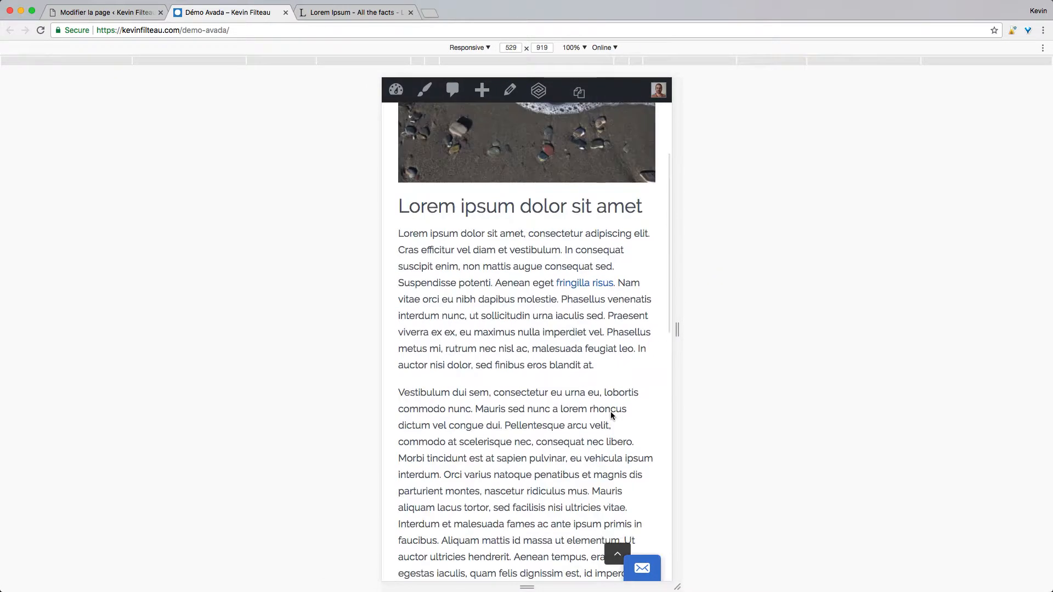
left_click_drag(684, 331, 1012, 345)
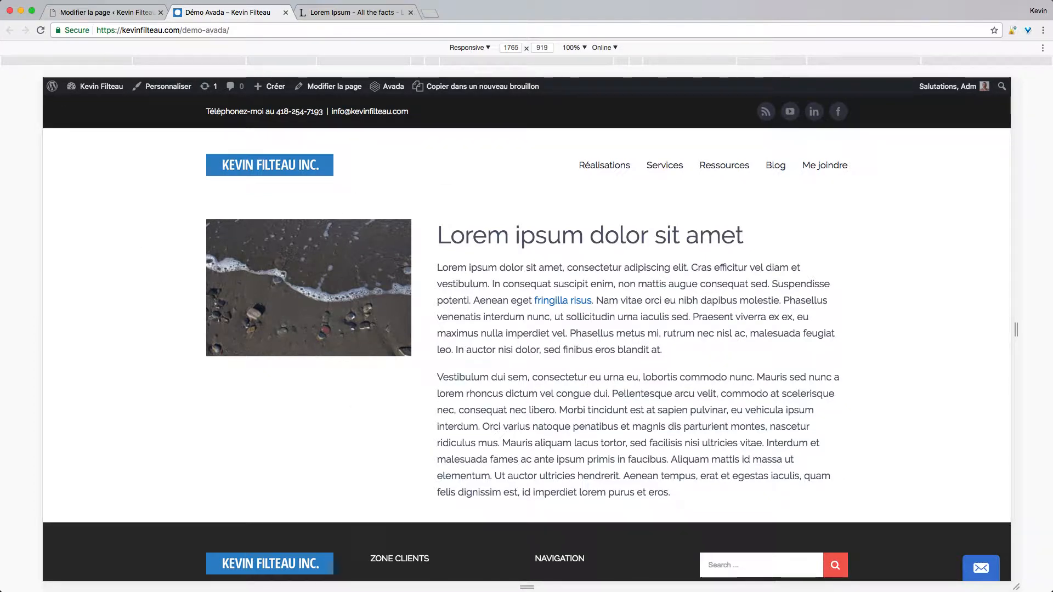
key("super+shift+m")
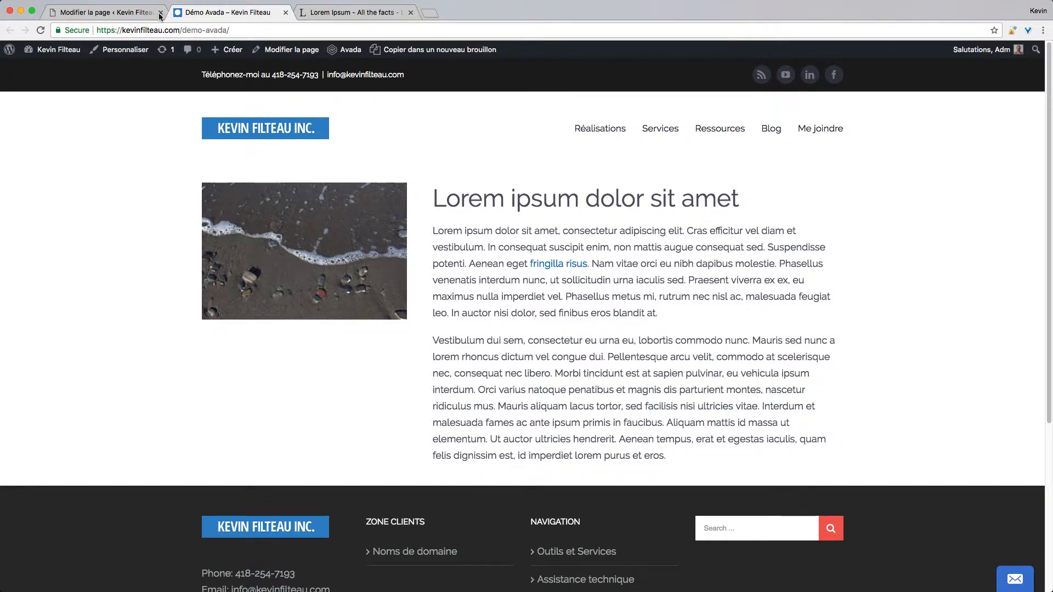
Clone the container in the page editor and move the copy's 1/3 image column after its 2/3 text column.
left_click(126, 13)
scroll(339, 268, "down", 4)
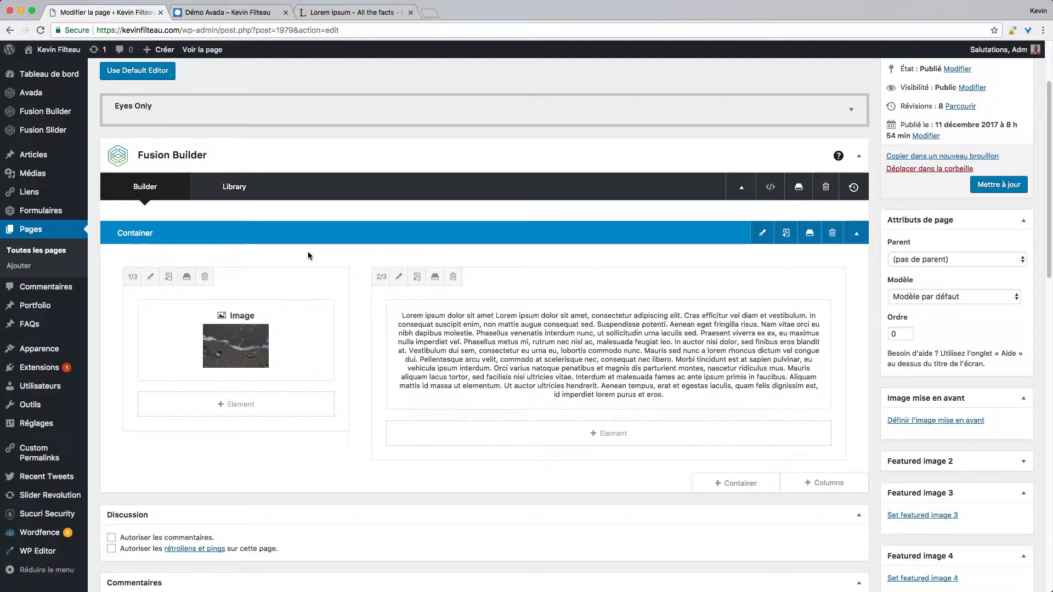
scroll(289, 186, "down", 1)
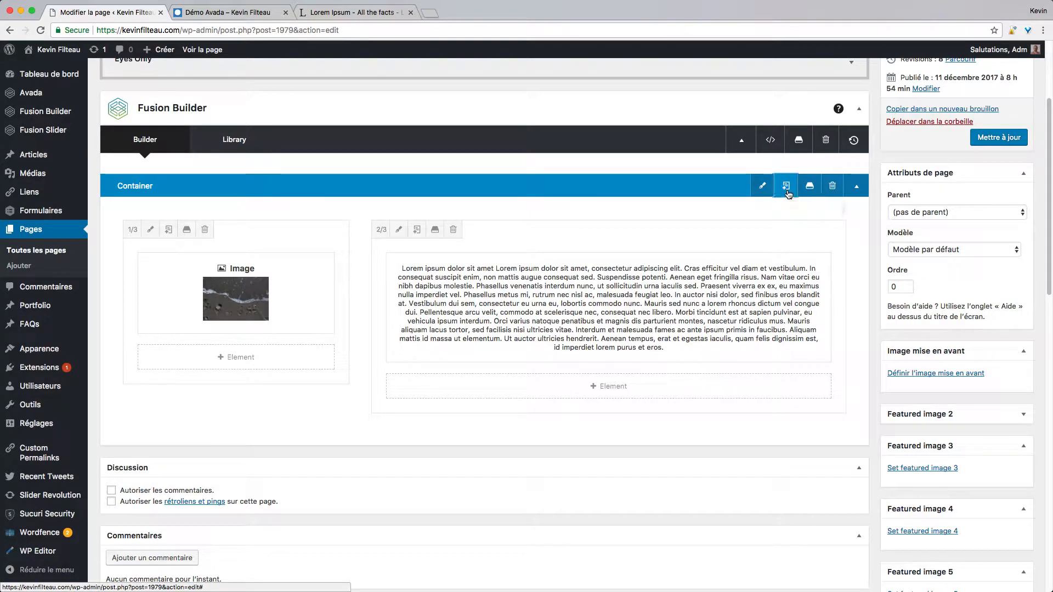
left_click(787, 186)
scroll(570, 368, "down", 5)
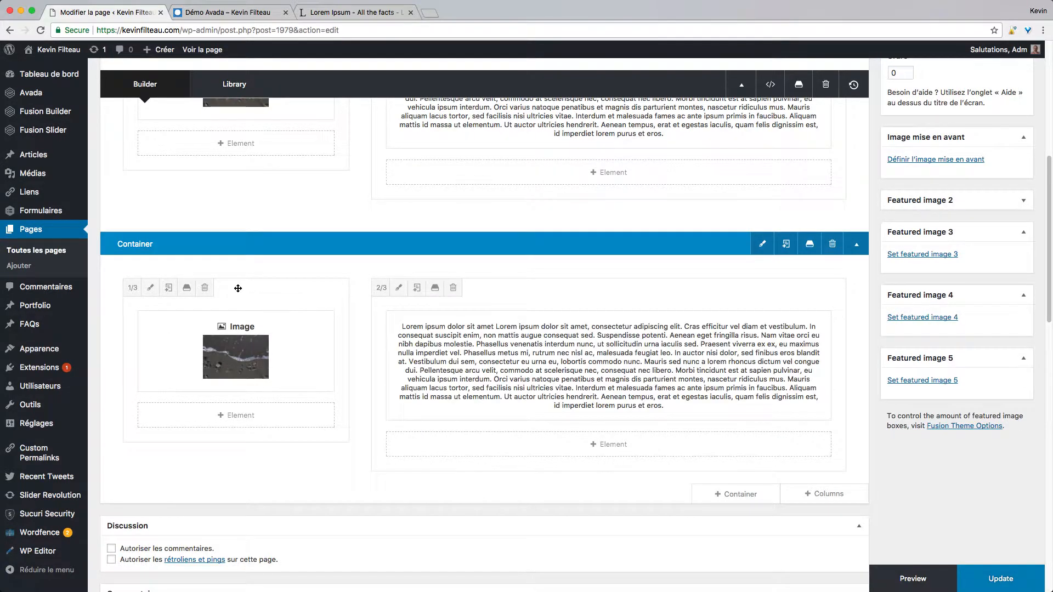
left_click_drag(237, 288, 734, 300)
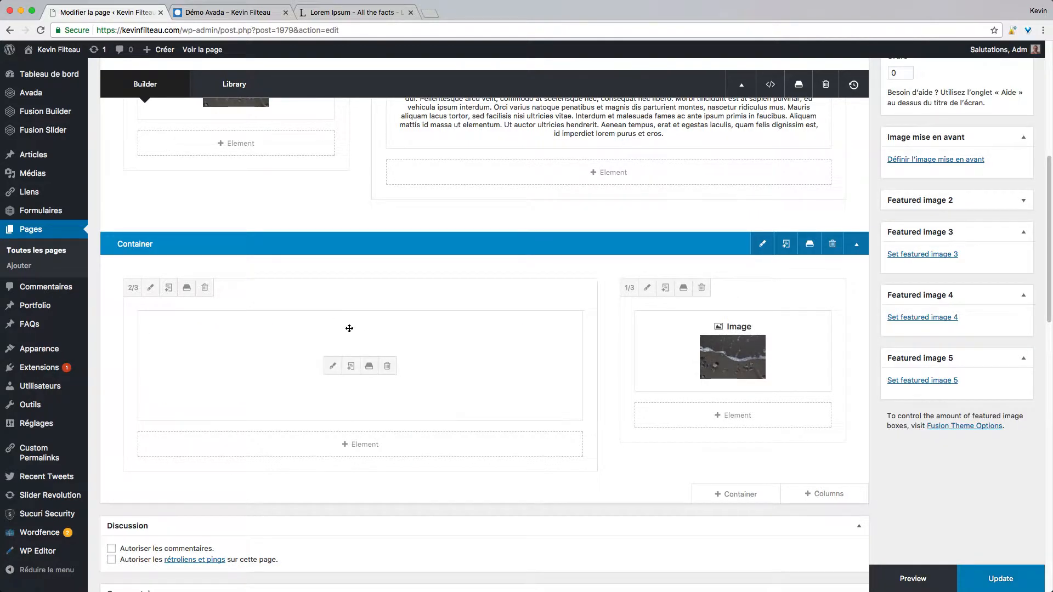
Replace the cloned text block's heading with "lobortis commodo nunc", copied from its second paragraph, and save the block.
left_click(332, 366)
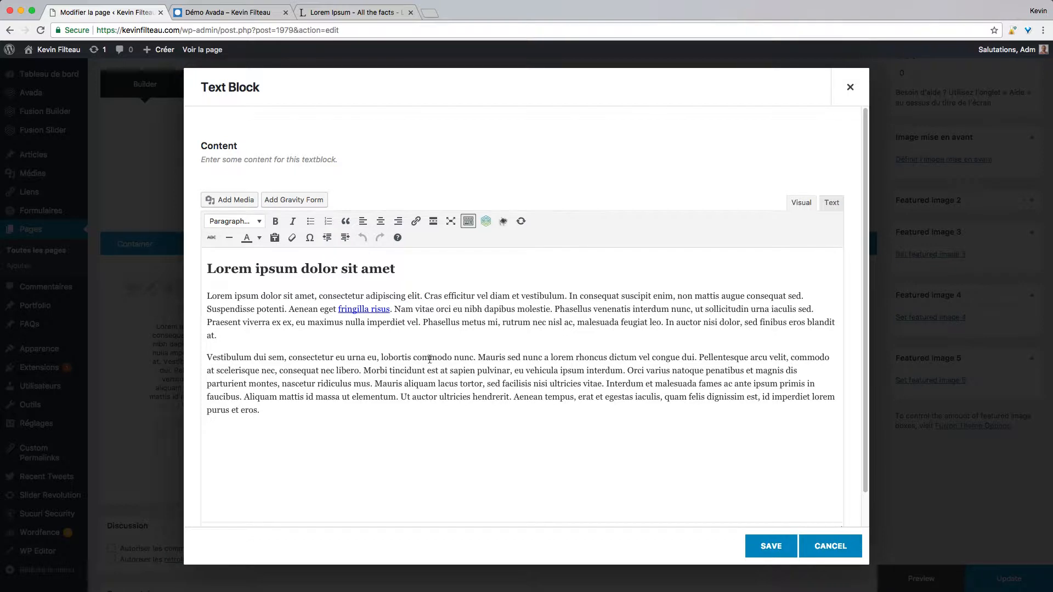
left_click_drag(381, 357, 473, 359)
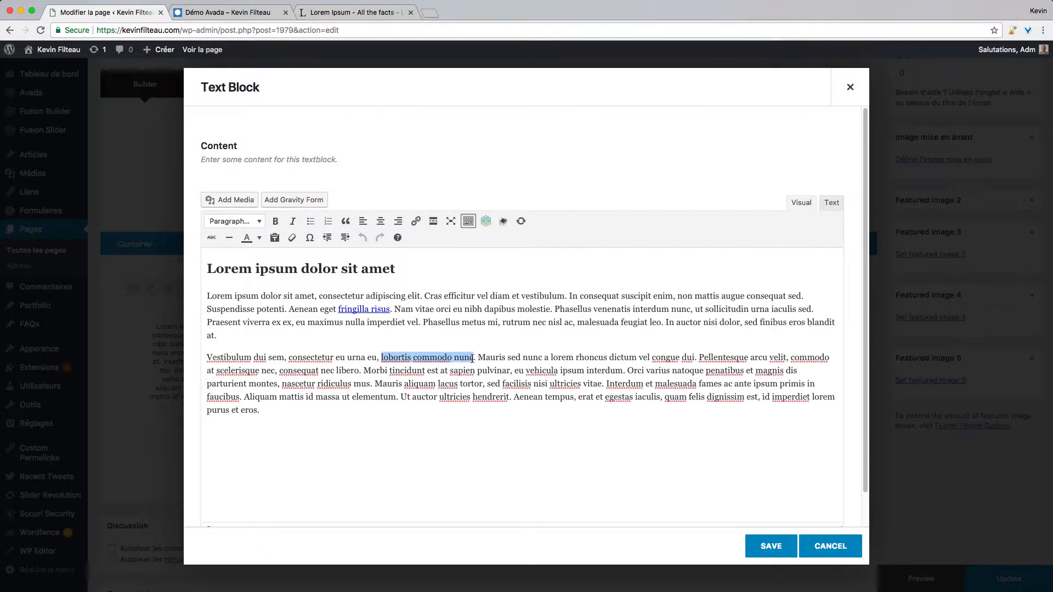
key("ctrl+c")
left_click_drag(397, 269, 206, 270)
key("ctrl+v")
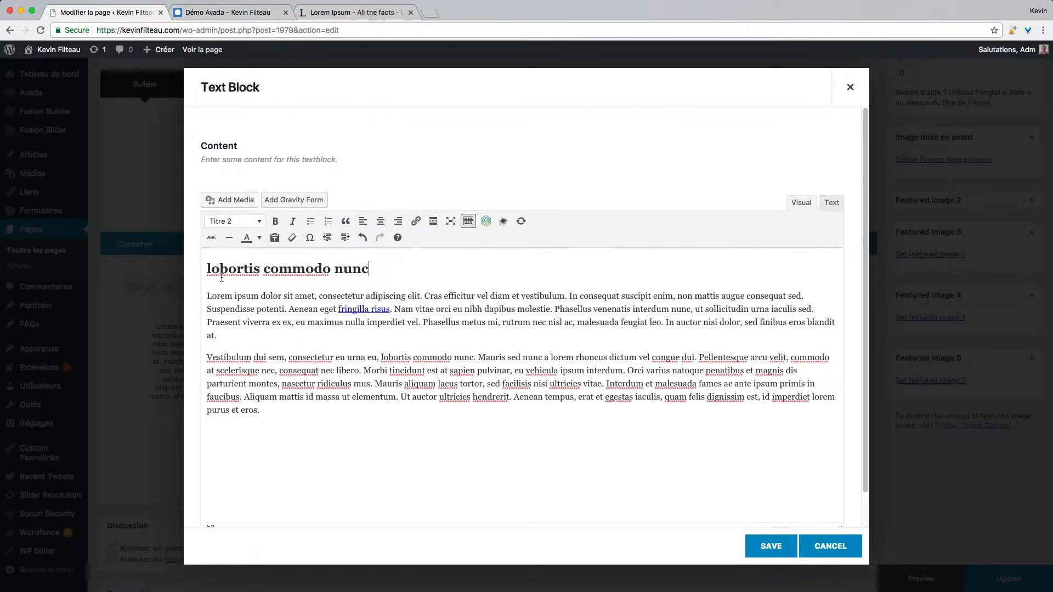
left_click(771, 546)
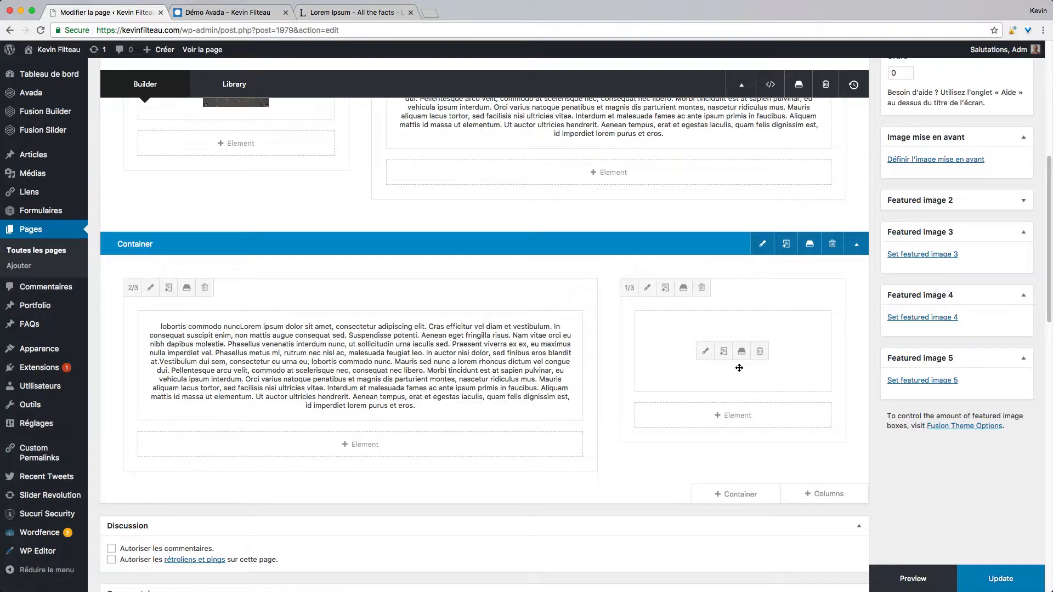
Replace the cloned container's image with IMG_7128.jpg from the media library, copying its title "Nuages" for reuse.
left_click(706, 354)
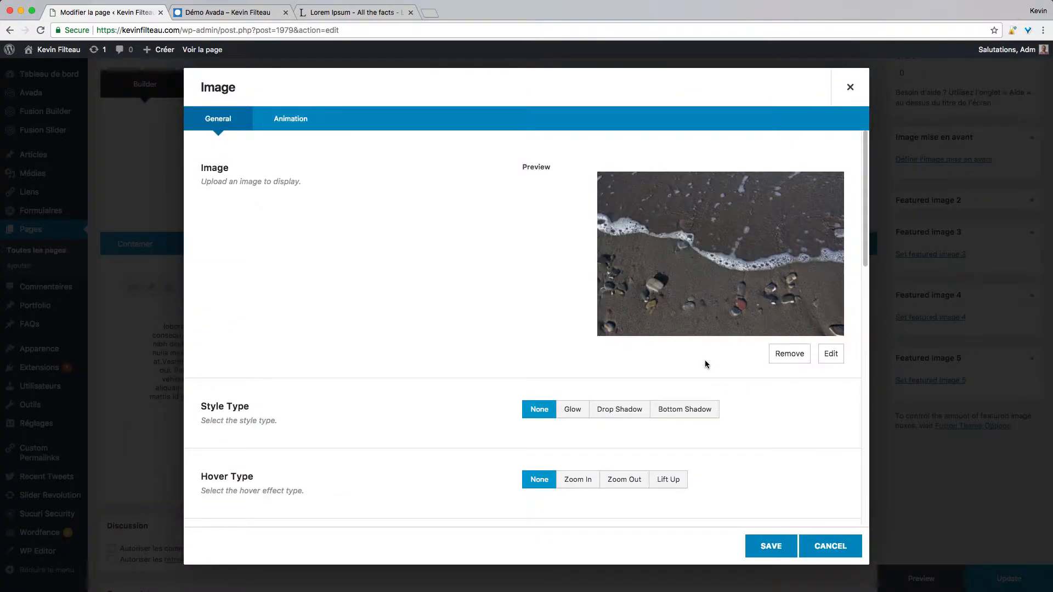
left_click(838, 359)
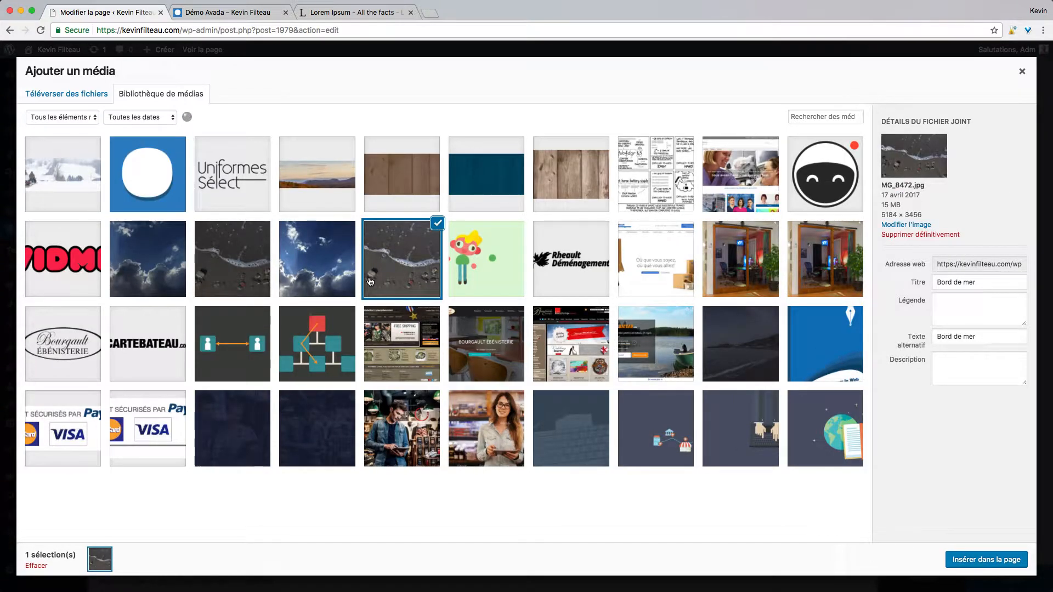
left_click(311, 276)
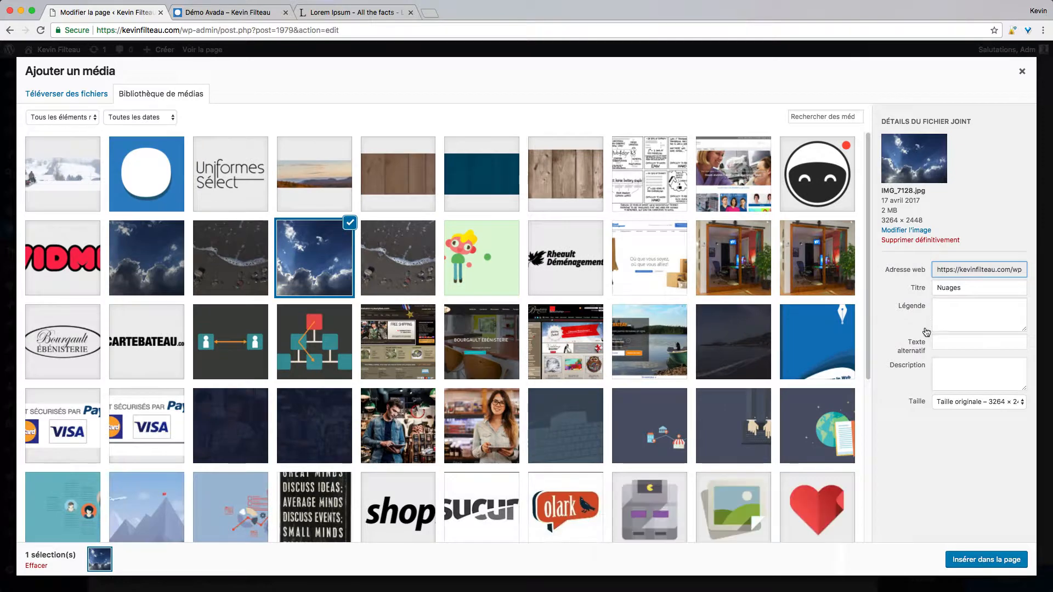
left_click(925, 290)
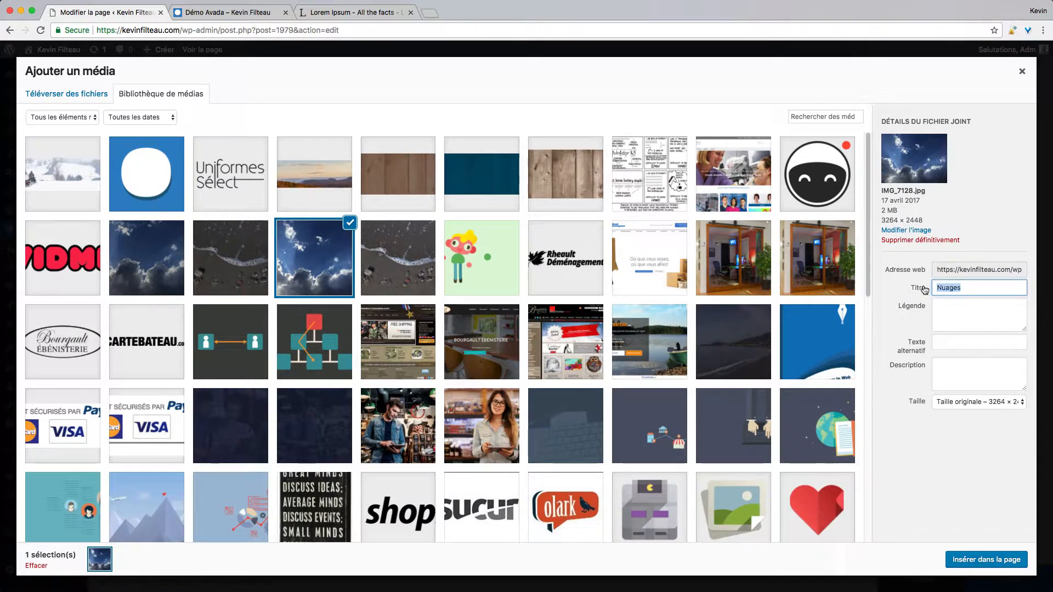
left_click(987, 560)
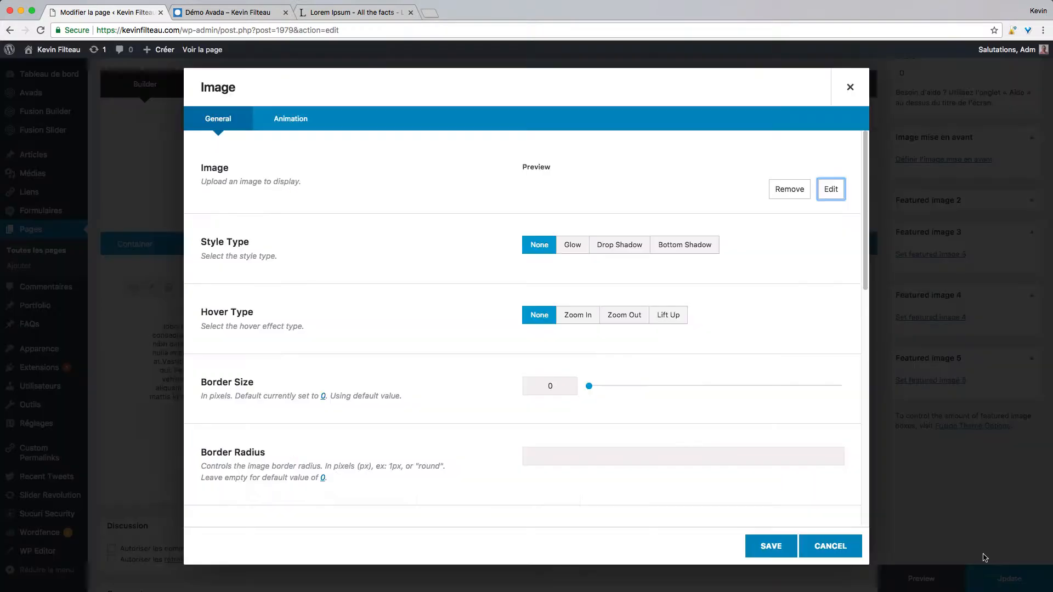
Replace the cloned image's alt text with "Nuages", save the element and update the page.
scroll(635, 390, "down", 3)
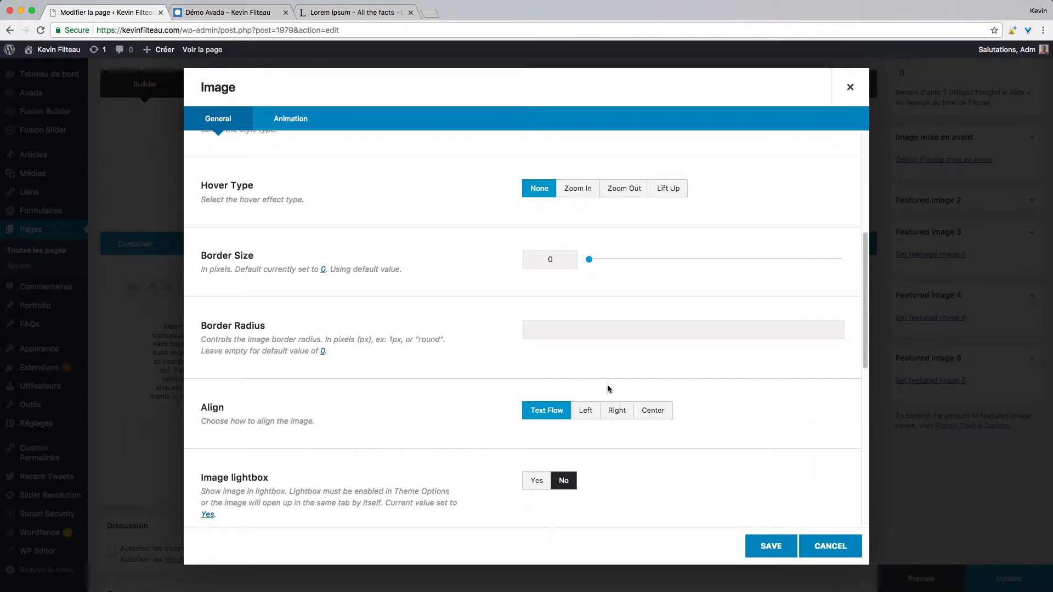
scroll(492, 358, "down", 3)
left_click(594, 425)
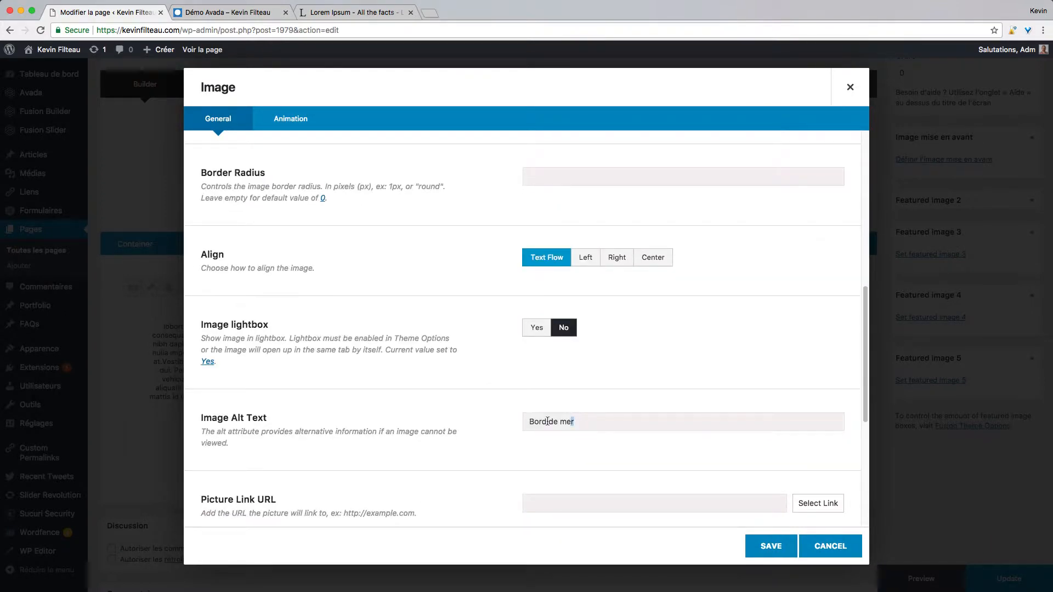
key("super+a")
key("super+v")
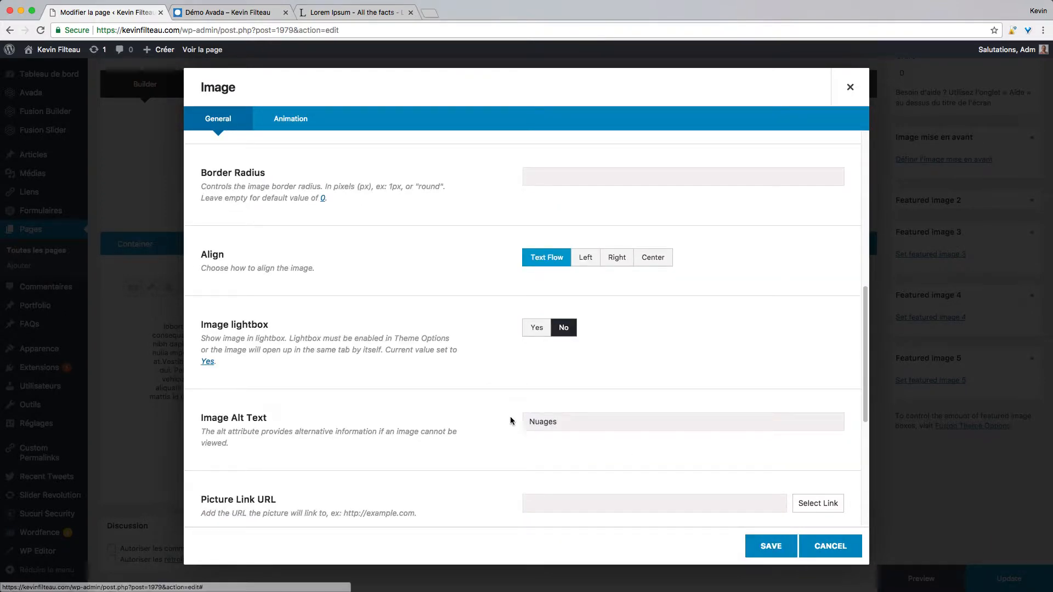
left_click(770, 546)
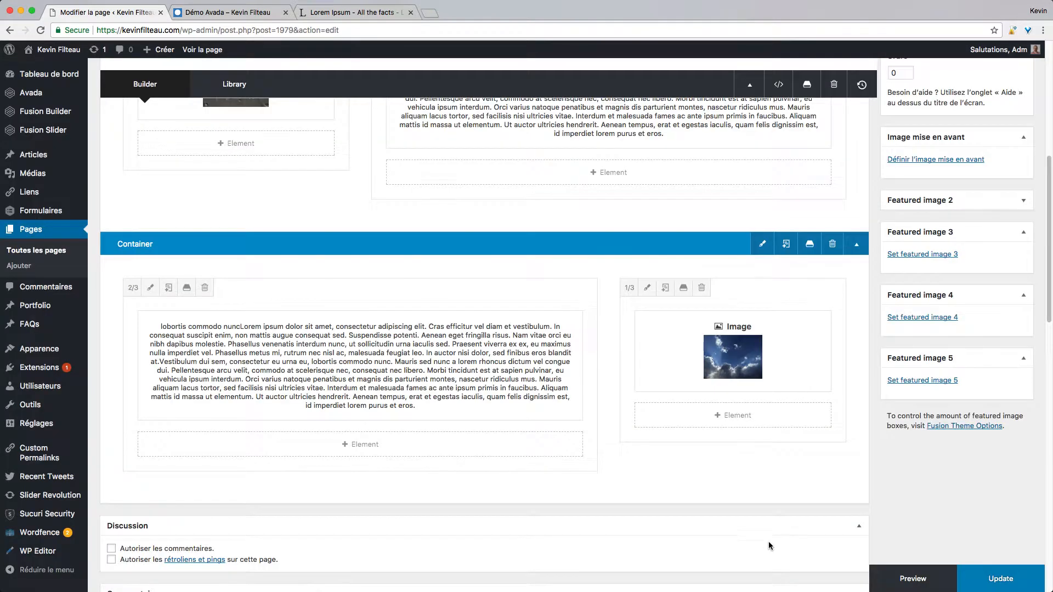
left_click(993, 578)
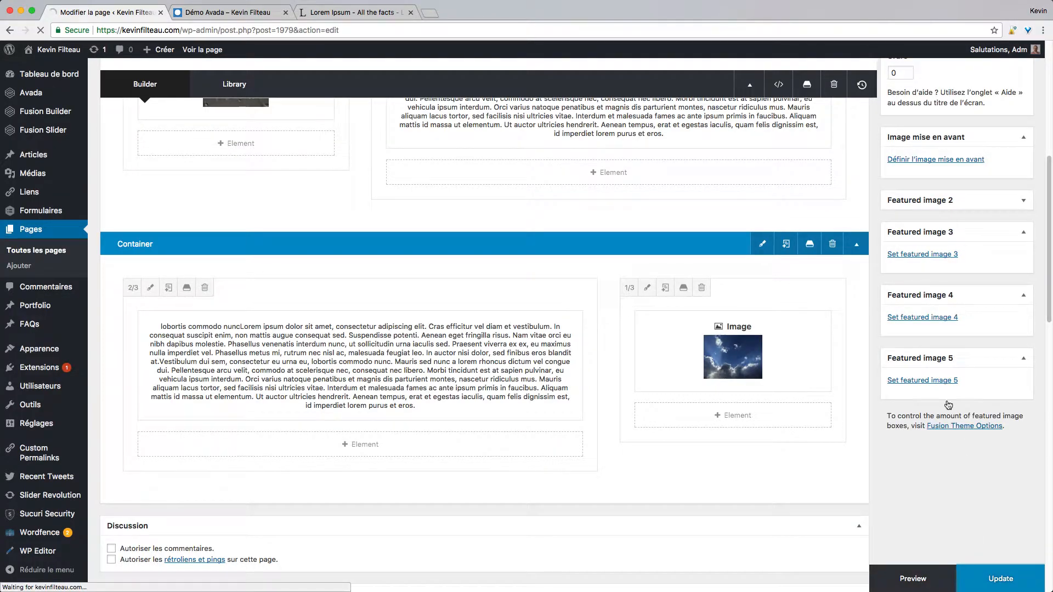
Reload the live Démo Avada page and review how both image-and-text containers are laid out.
left_click(217, 15)
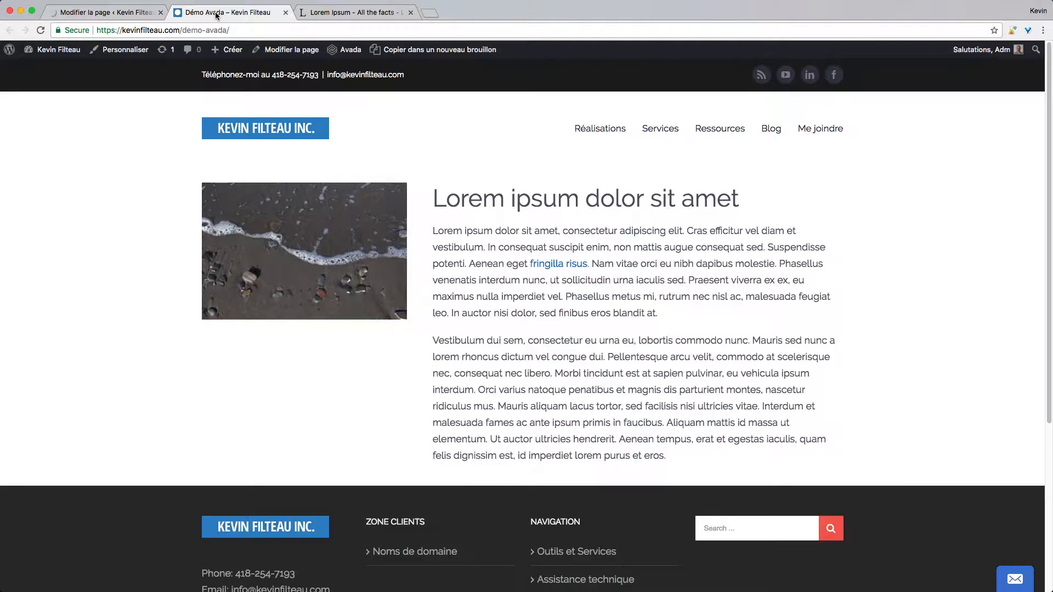
left_click(40, 31)
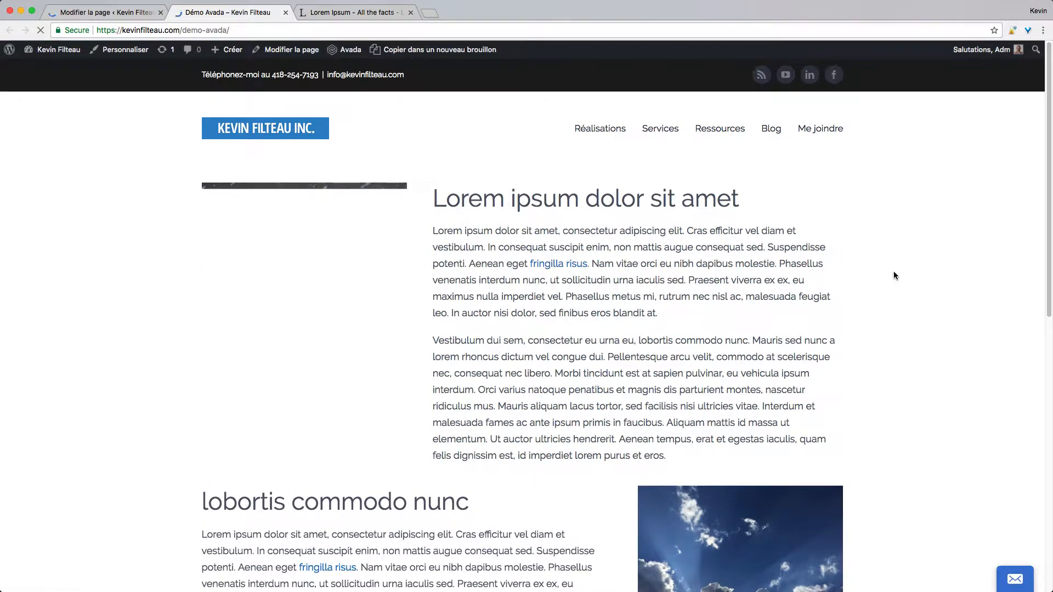
scroll(903, 302, "down", 3)
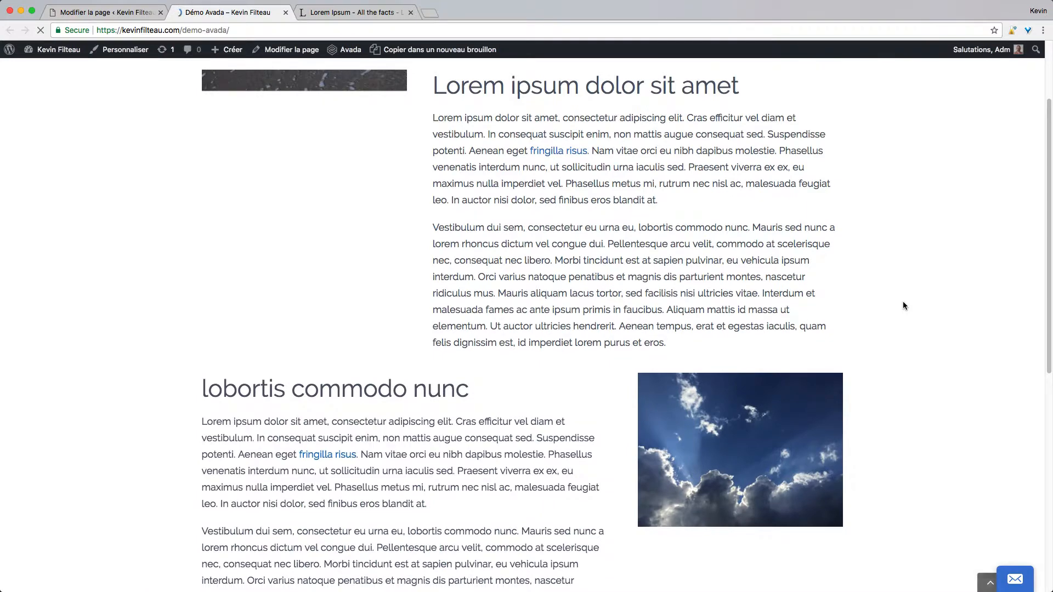
scroll(903, 305, "down", 2)
scroll(903, 306, "up", 5)
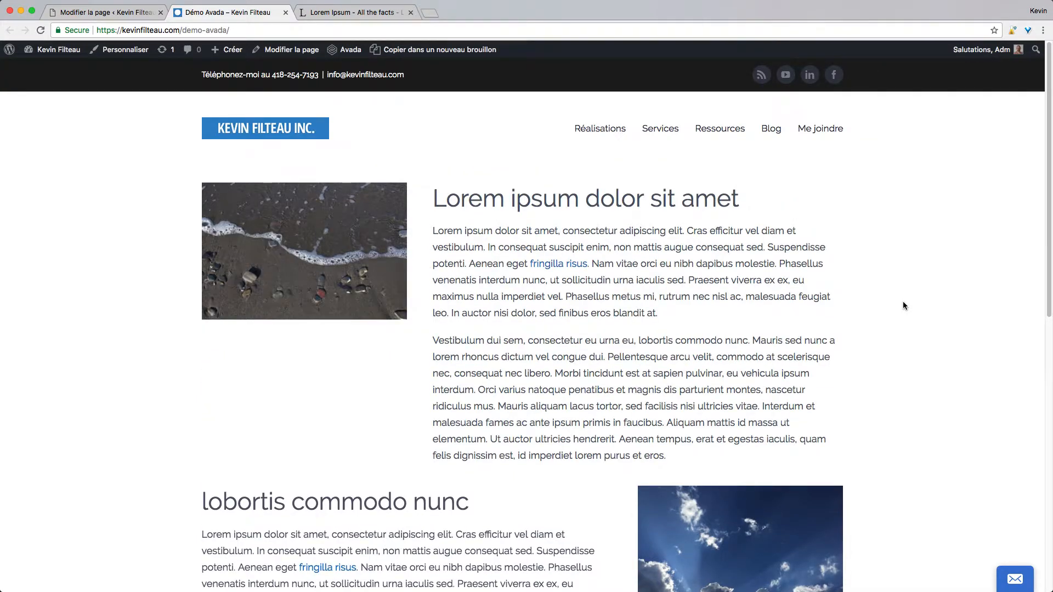
scroll(699, 336, "down", 2)
scroll(698, 345, "up", 2)
scroll(657, 357, "down", 3)
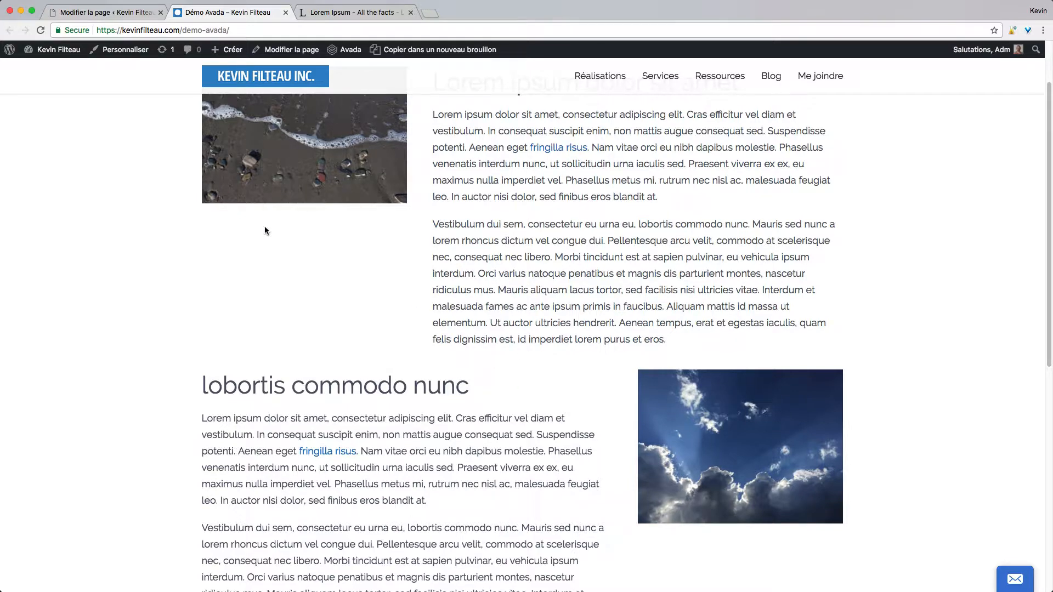
Add a Button element under the image in the first container's one-third column, with its URL set to /contact.
left_click(131, 15)
scroll(312, 382, "down", 5)
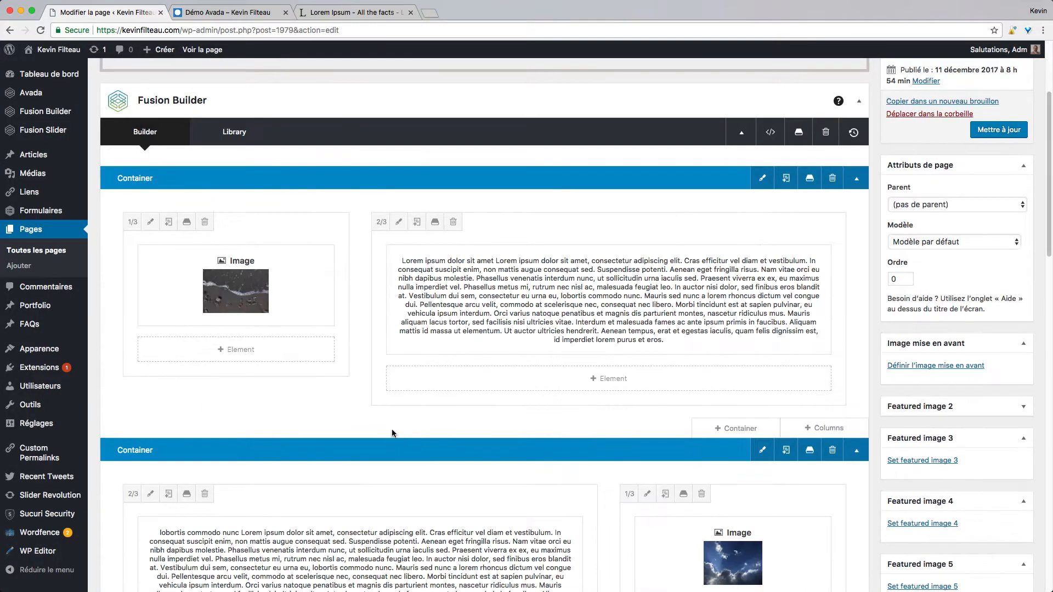
left_click(254, 356)
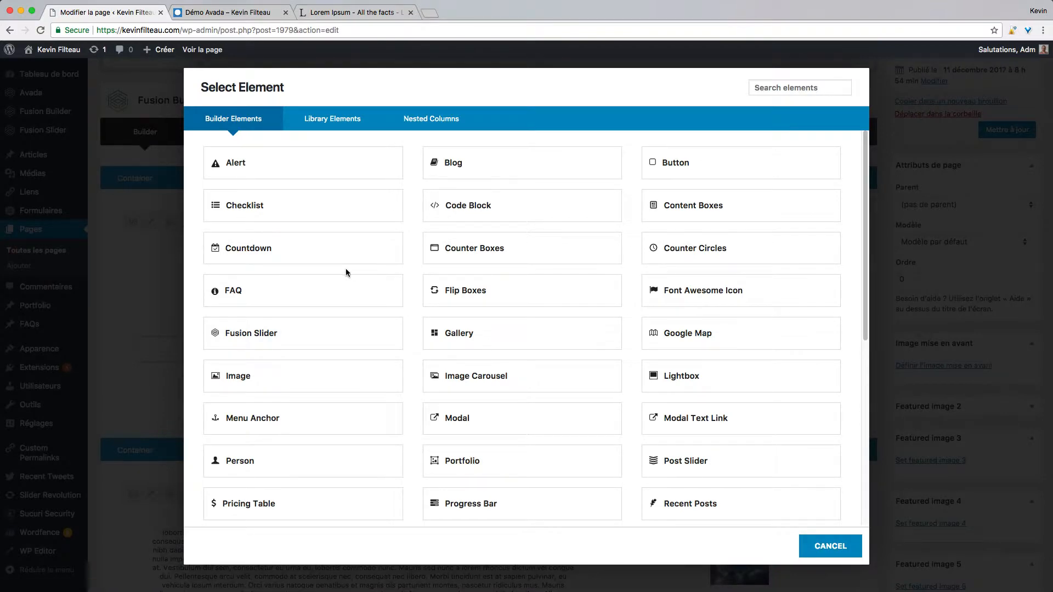
key("Escape")
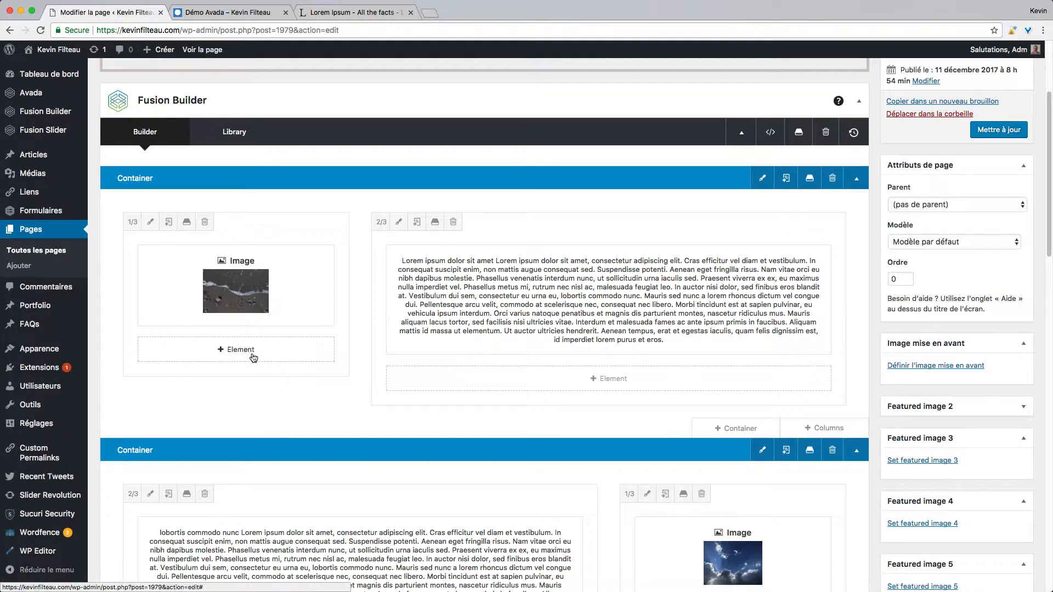
left_click(254, 356)
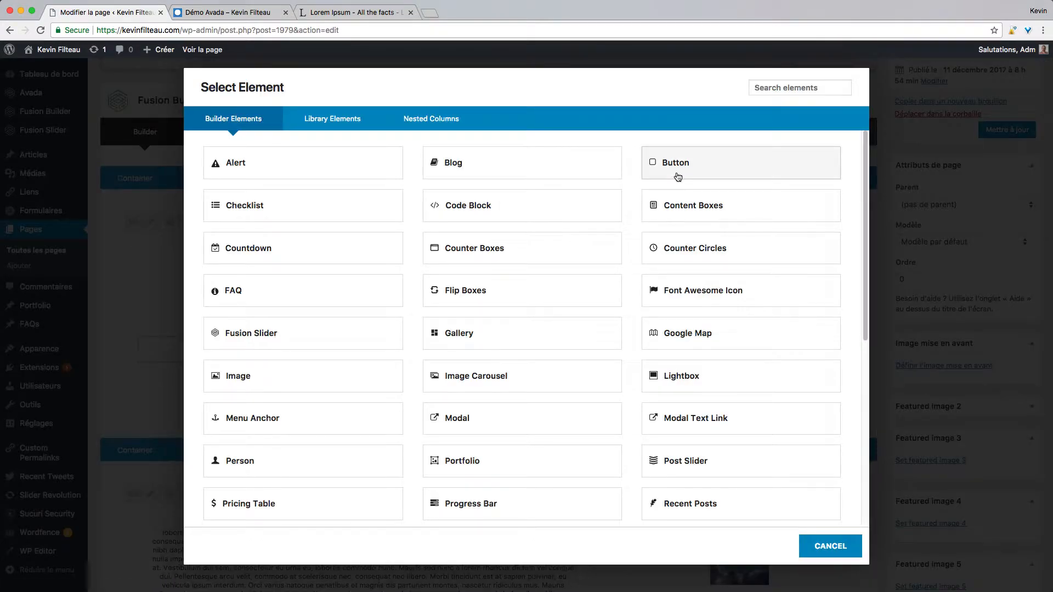
left_click(780, 88)
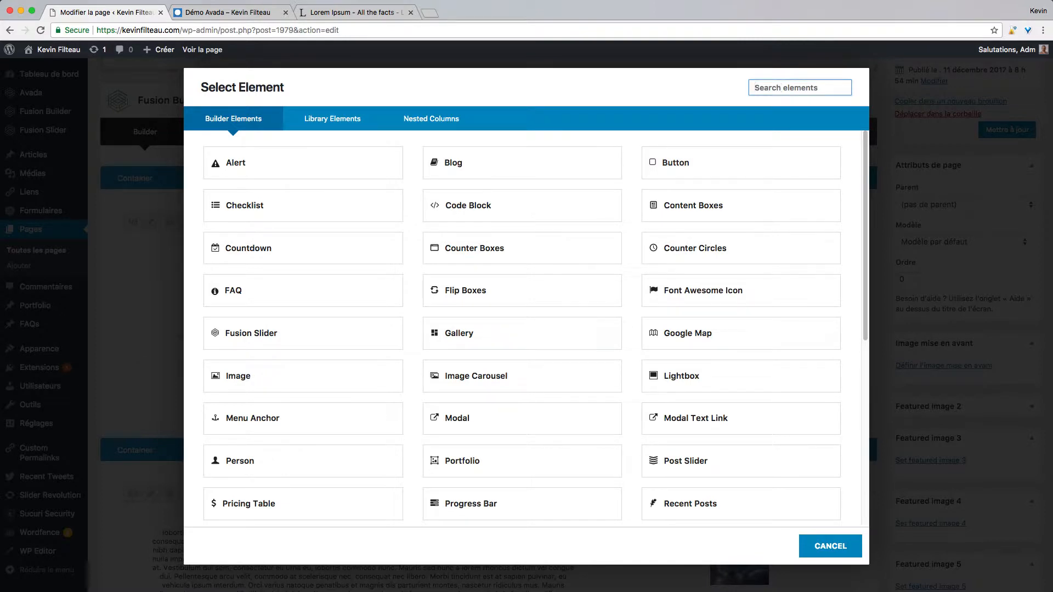
type("bout")
key("BackSpace")
key("BackSpace")
key("BackSpace")
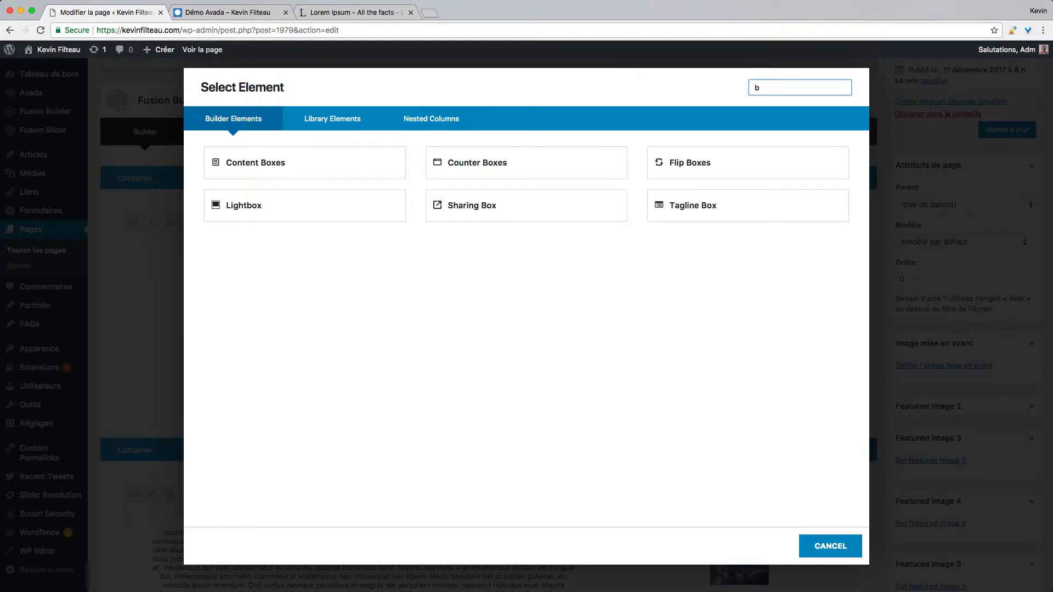
type("ut")
left_click(345, 154)
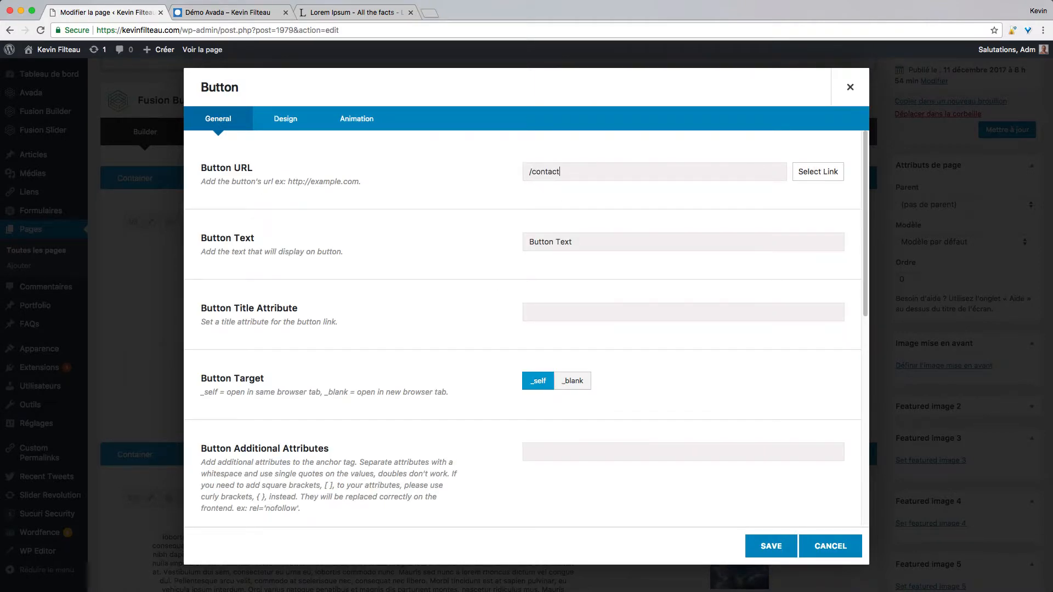
Label the new button "Me joindre", set its alignment to Center and save the element.
left_click_drag(576, 244, 465, 233)
type("Me joindre")
scroll(440, 350, "down", 5)
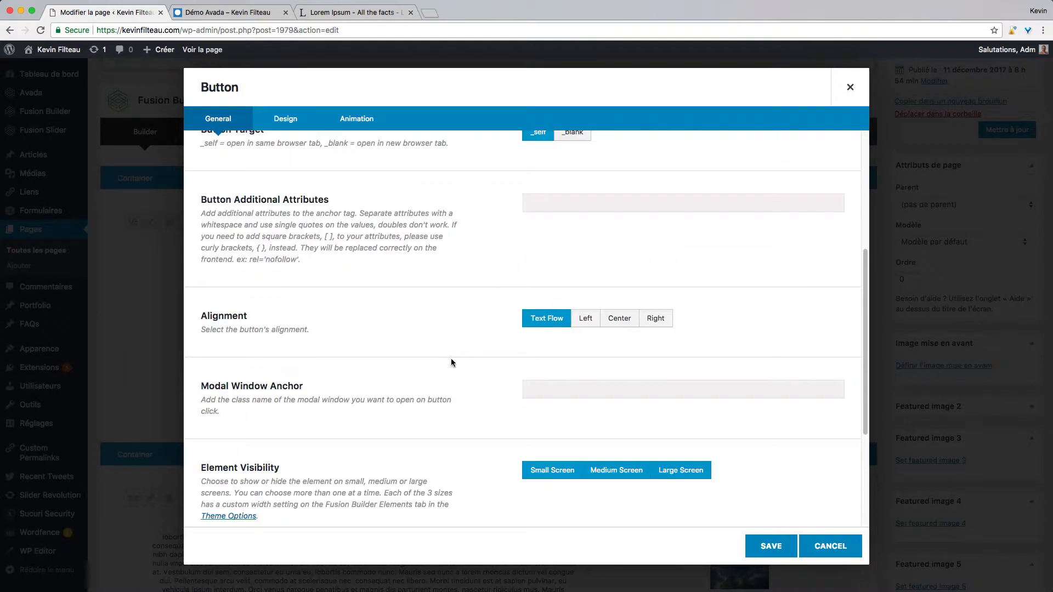
left_click(614, 323)
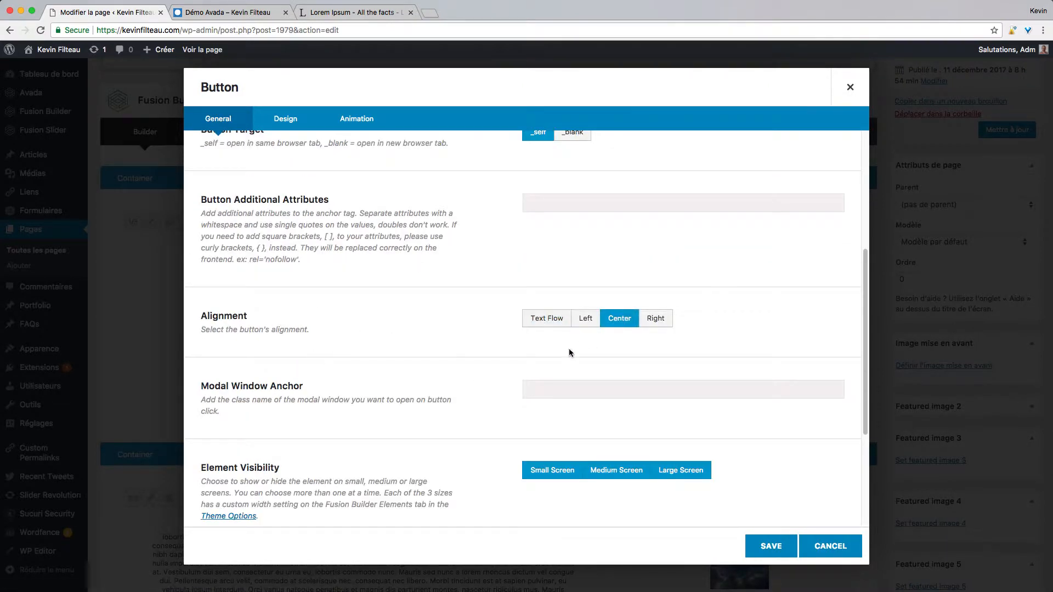
left_click(771, 551)
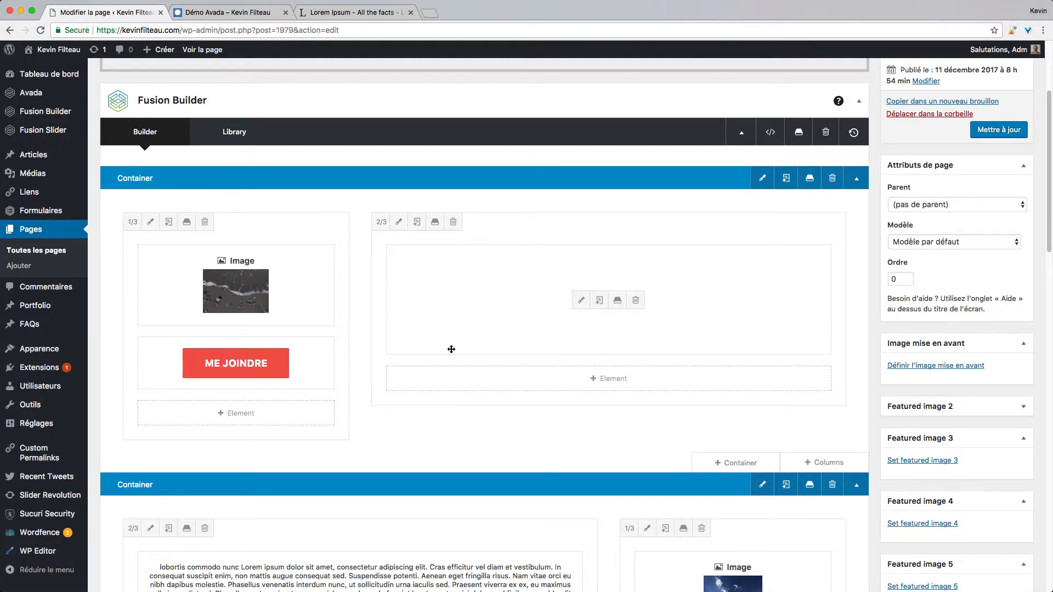
Set the first container's bottom margin to 100, save the container and update the page.
scroll(449, 348, "down", 3)
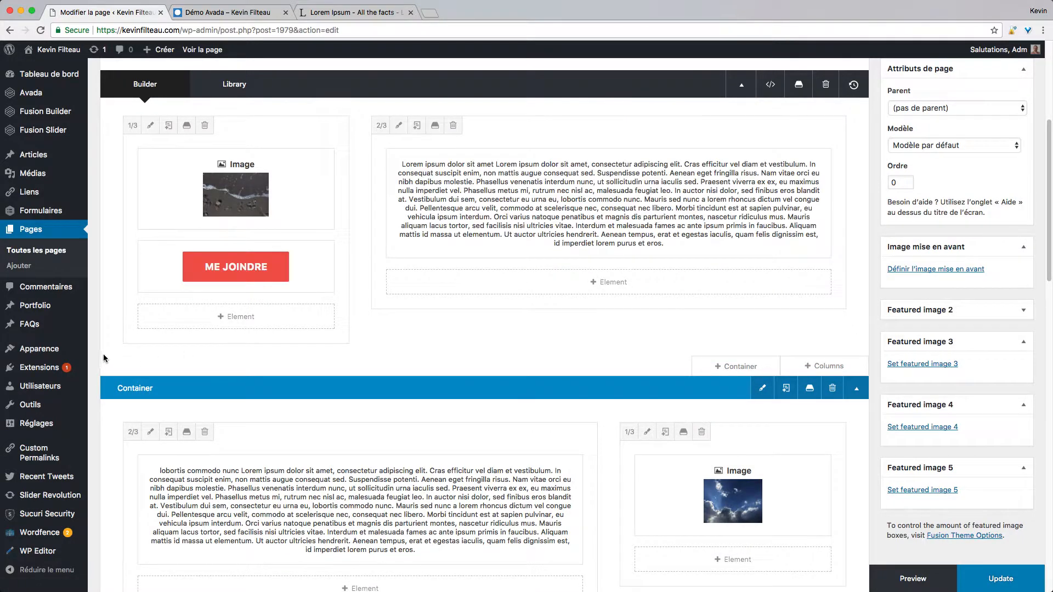
scroll(531, 266, "up", 2)
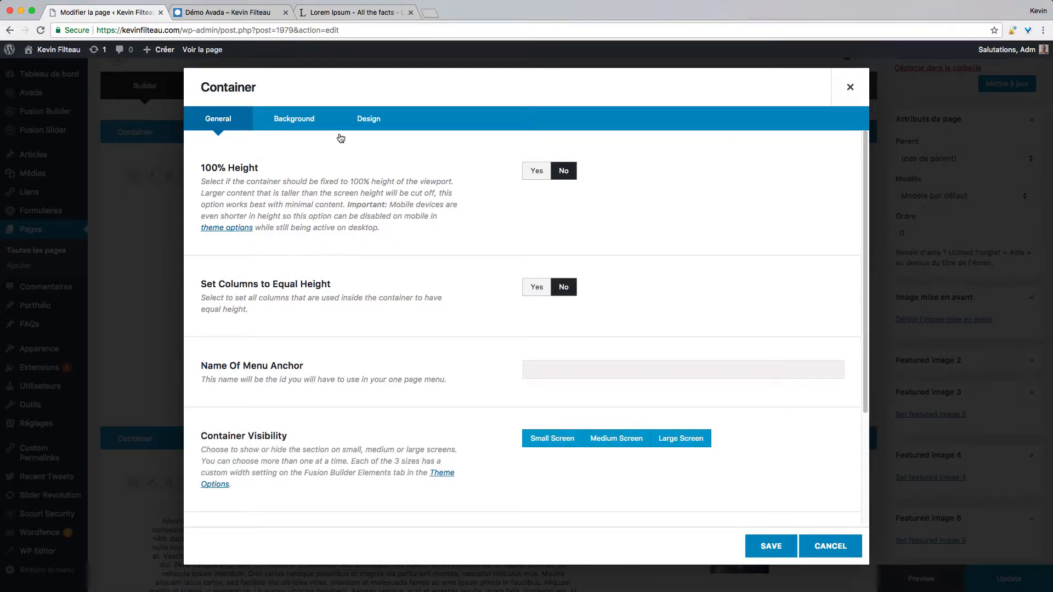
left_click(369, 124)
double_click(204, 251)
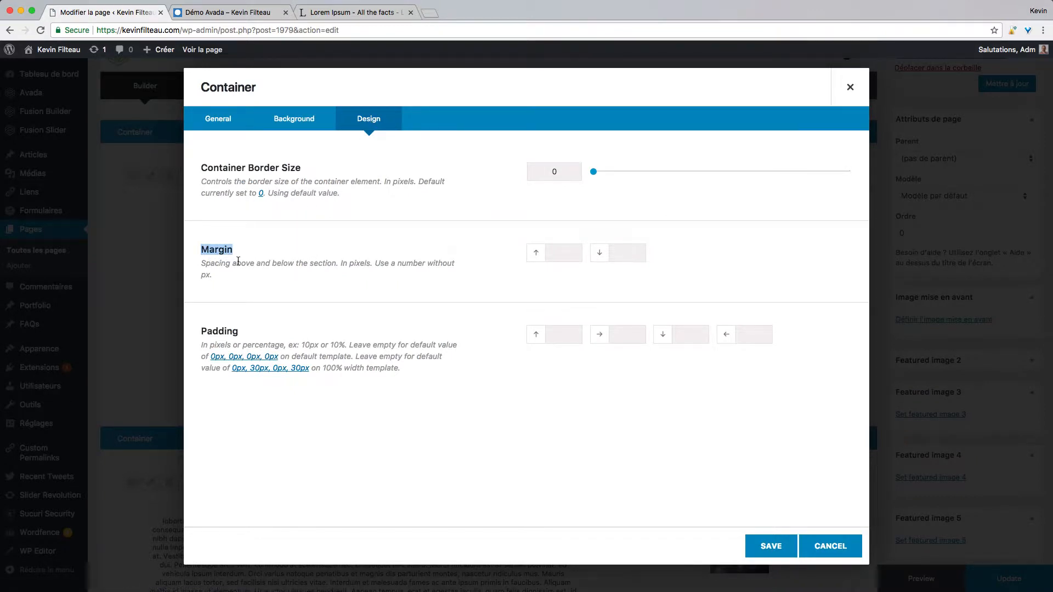
left_click_drag(238, 261, 247, 280)
left_click(604, 299)
type("100")
left_click(781, 551)
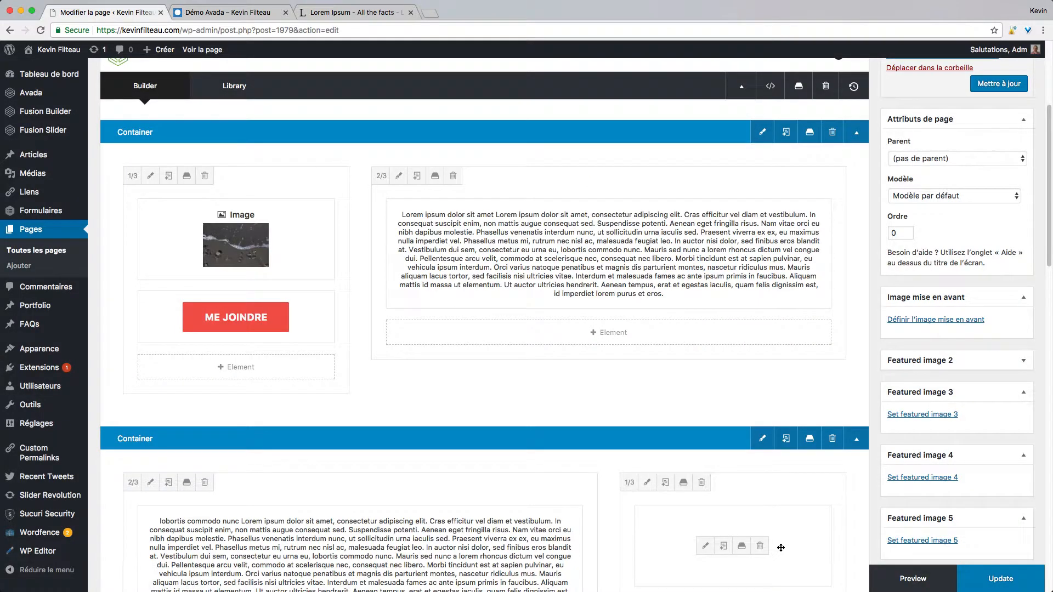
left_click(998, 84)
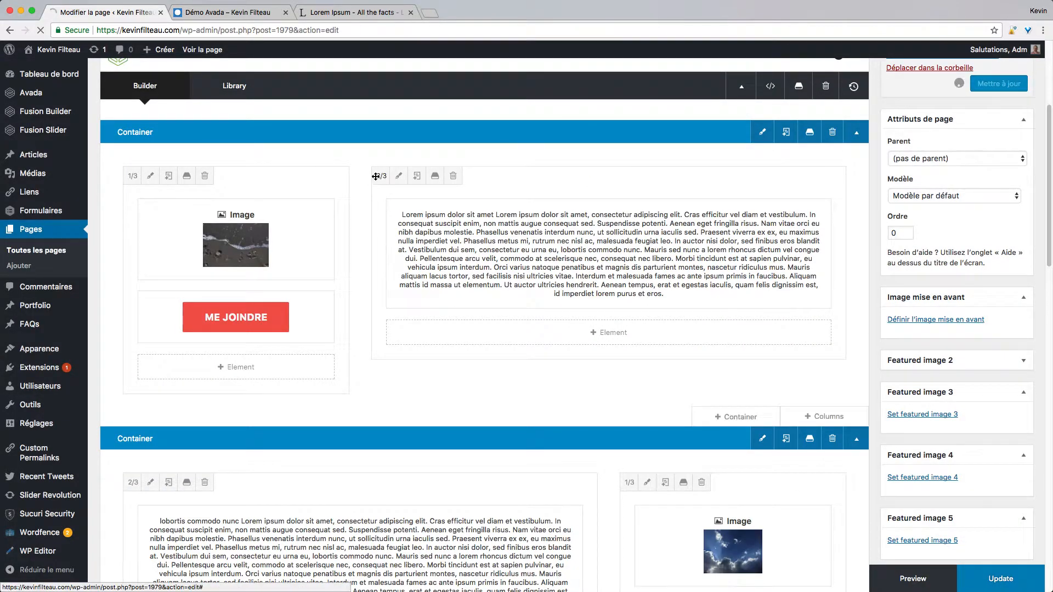
Reload the live Démo Avada page and review the Me joindre button and the spacing between the two containers.
left_click(237, 14)
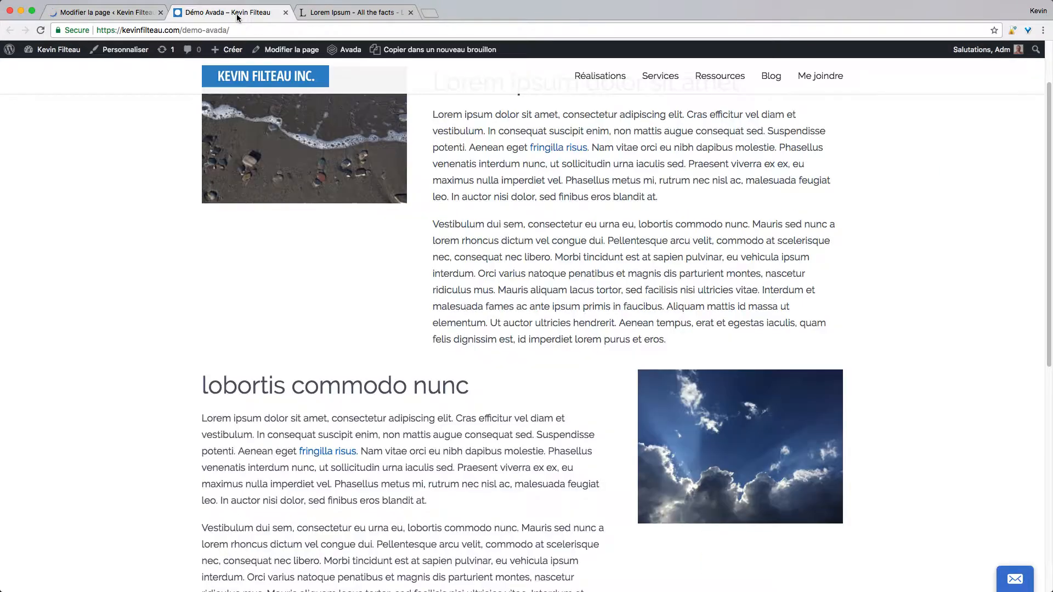
scroll(233, 217, "up", 3)
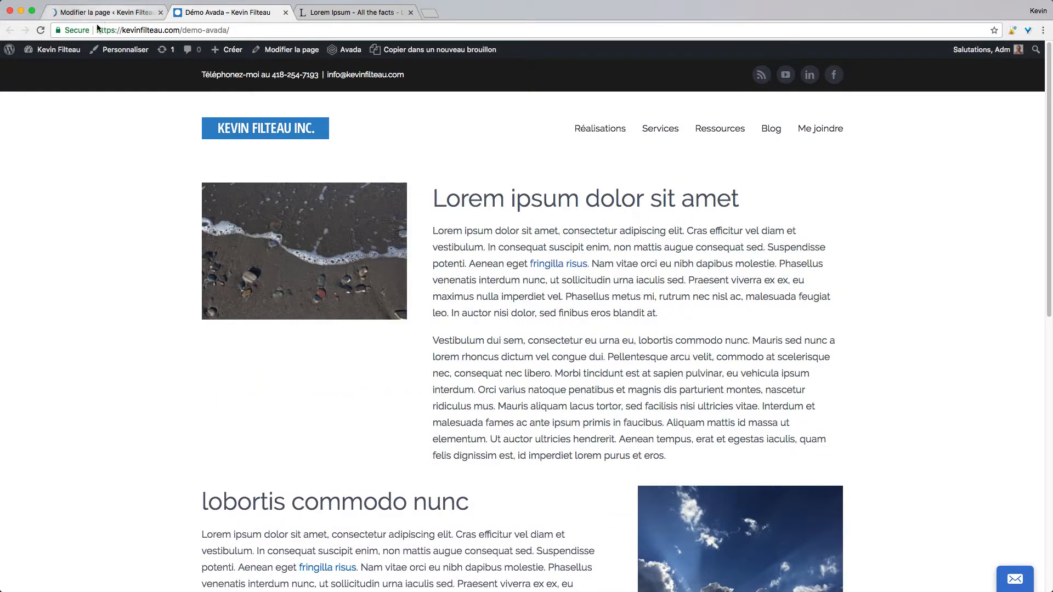
left_click(40, 31)
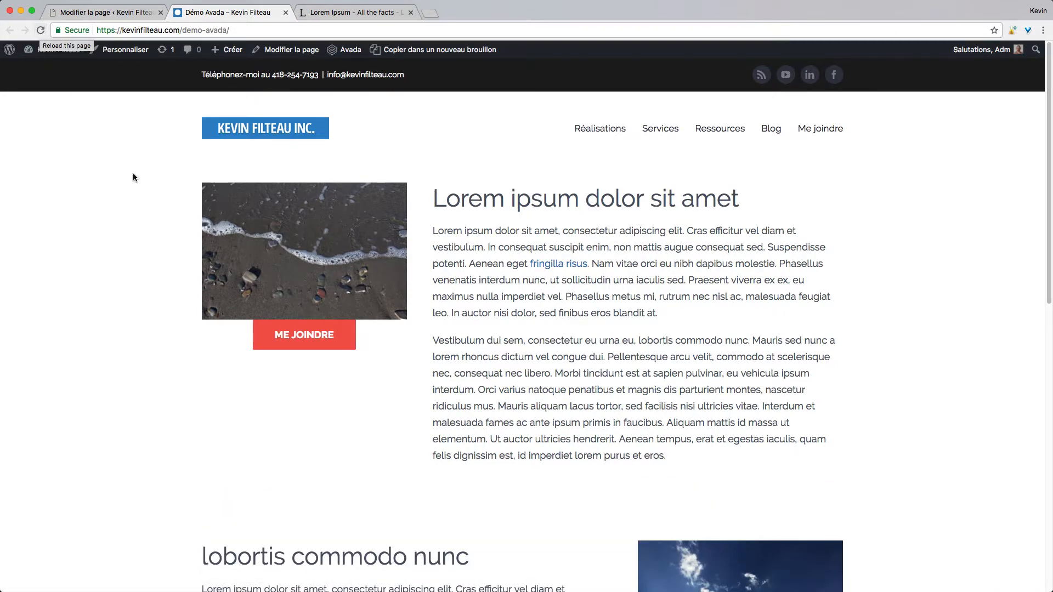
scroll(861, 291, "down", 1)
scroll(861, 291, "down", 3)
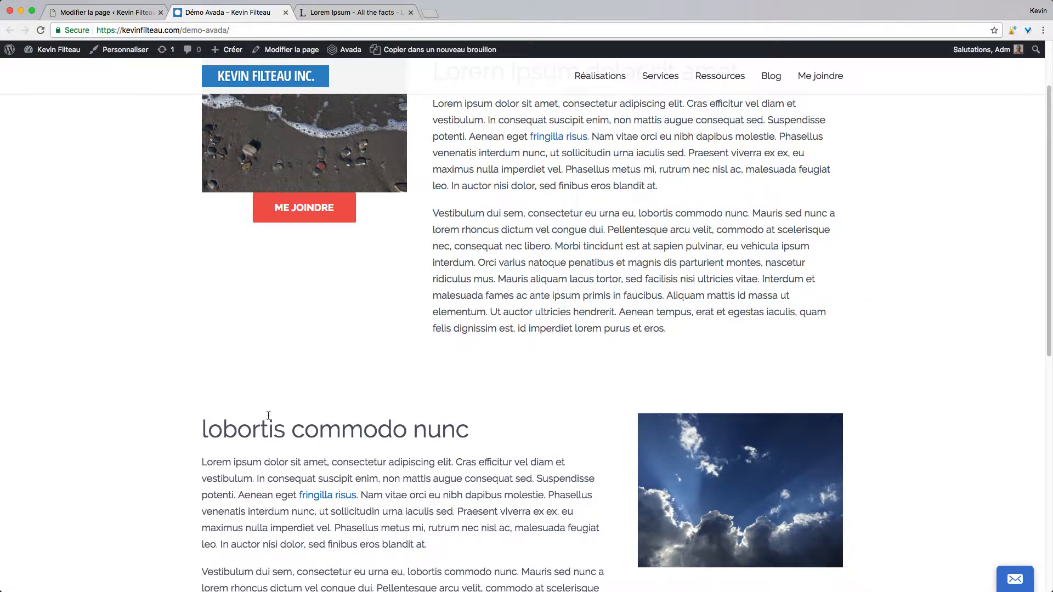
scroll(558, 385, "down", 3)
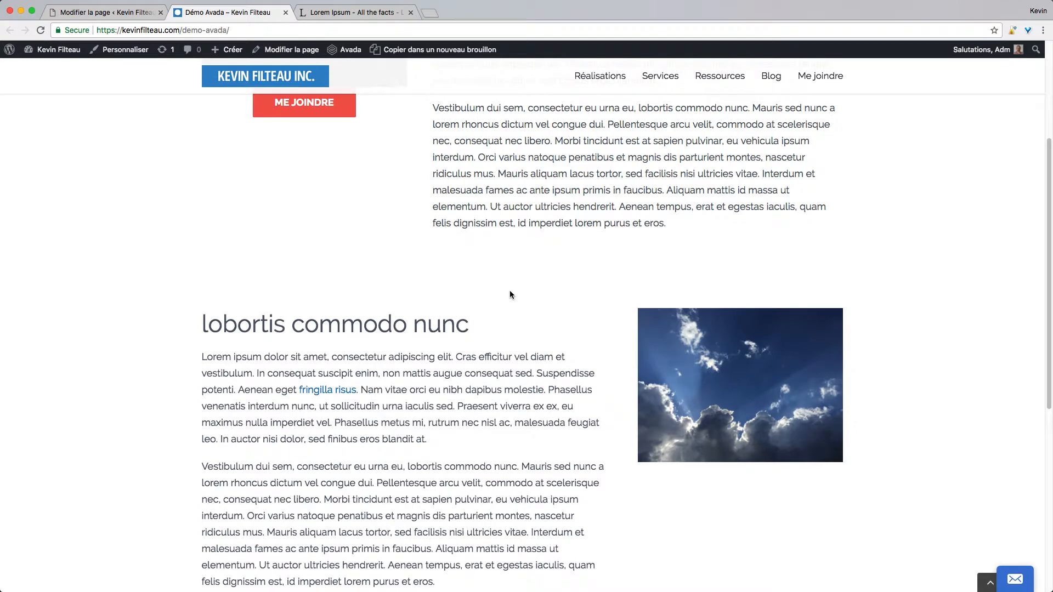
scroll(514, 337, "up", 5)
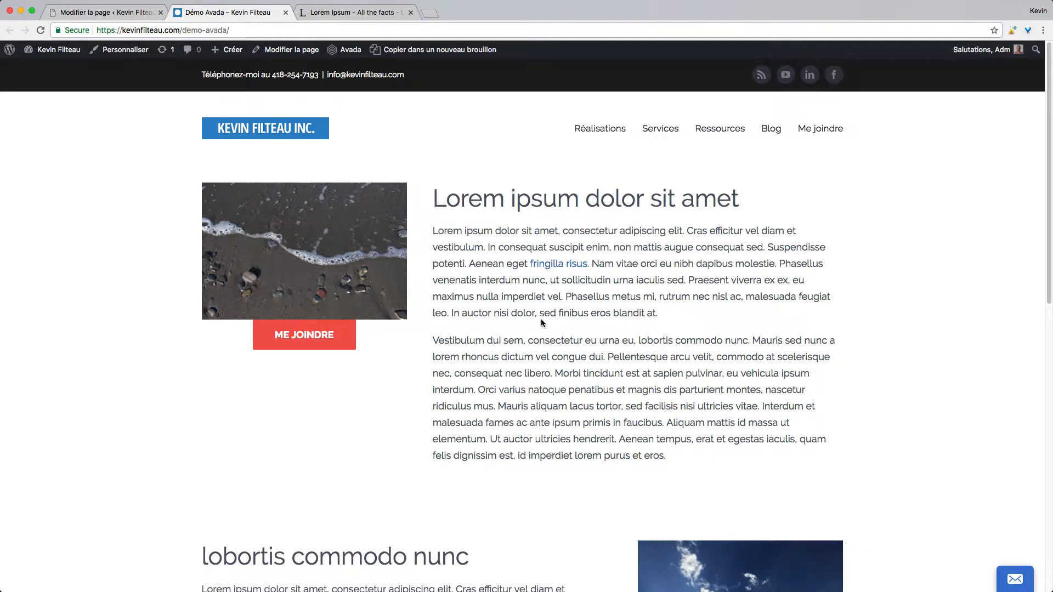
scroll(551, 433, "down", 6)
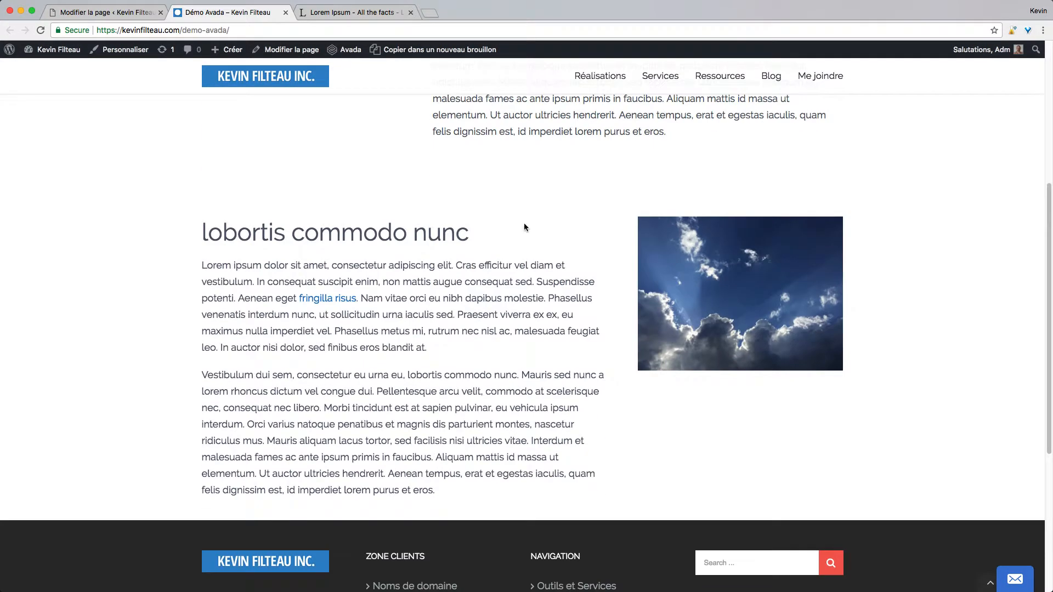
Preview the live page in the browser's device emulation as an iPhone 6, review the stacked content, and close the developer tools.
right_click(72, 108)
left_click(88, 268)
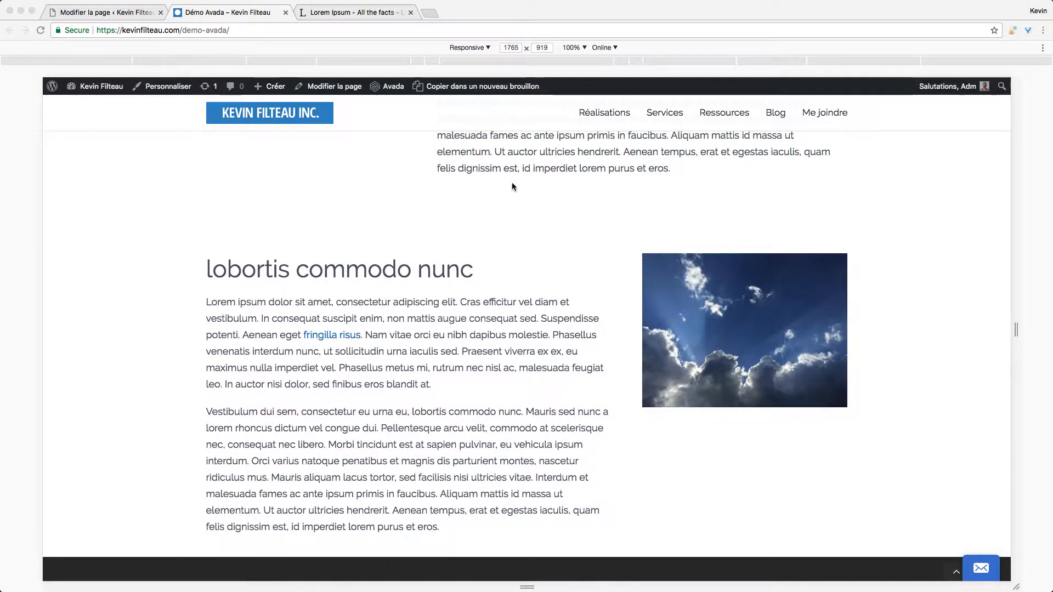
left_click(473, 47)
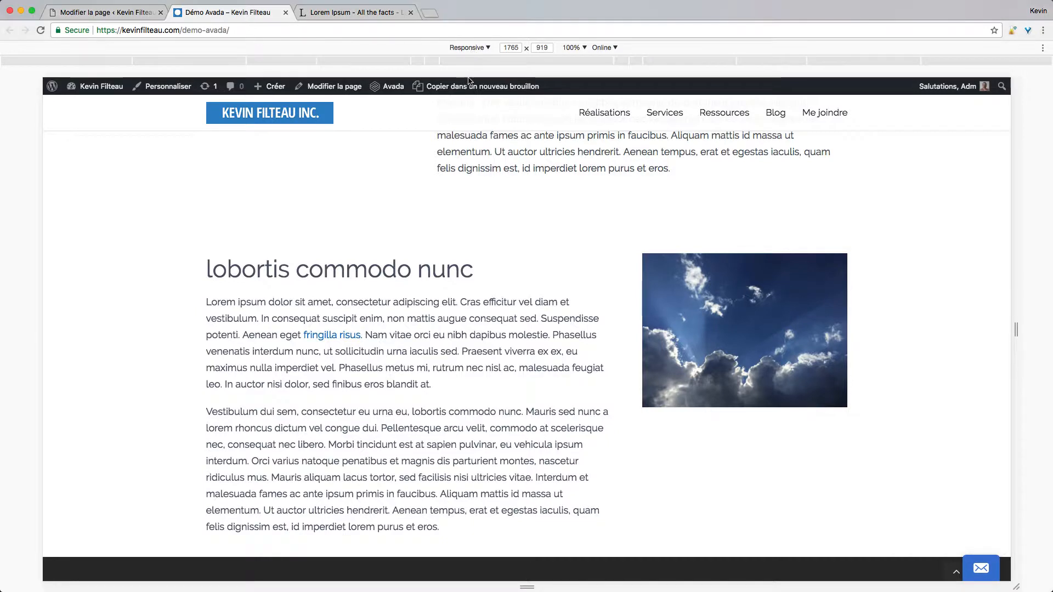
left_click(468, 47)
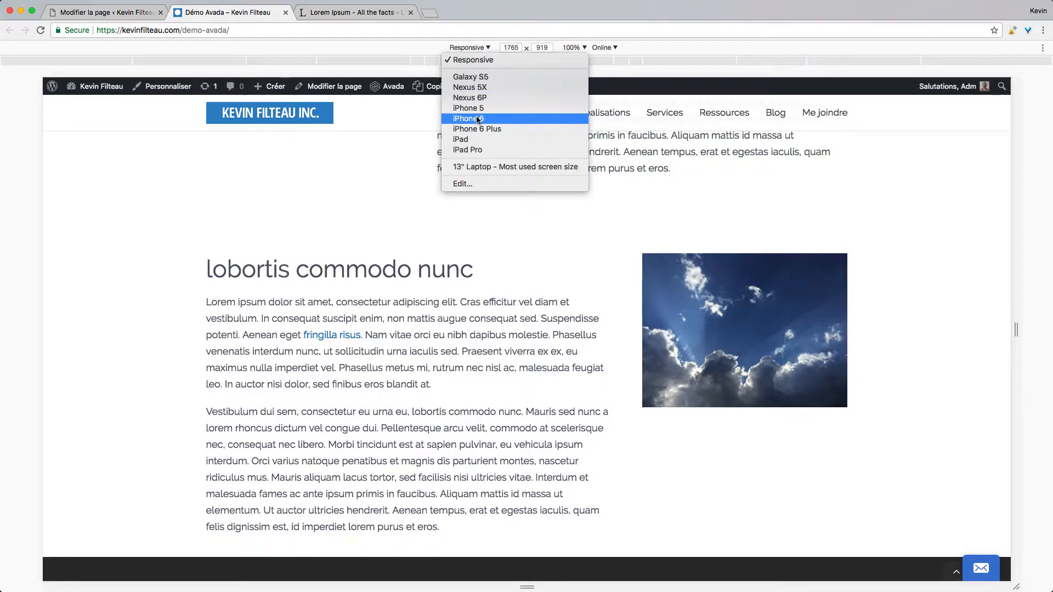
left_click(478, 120)
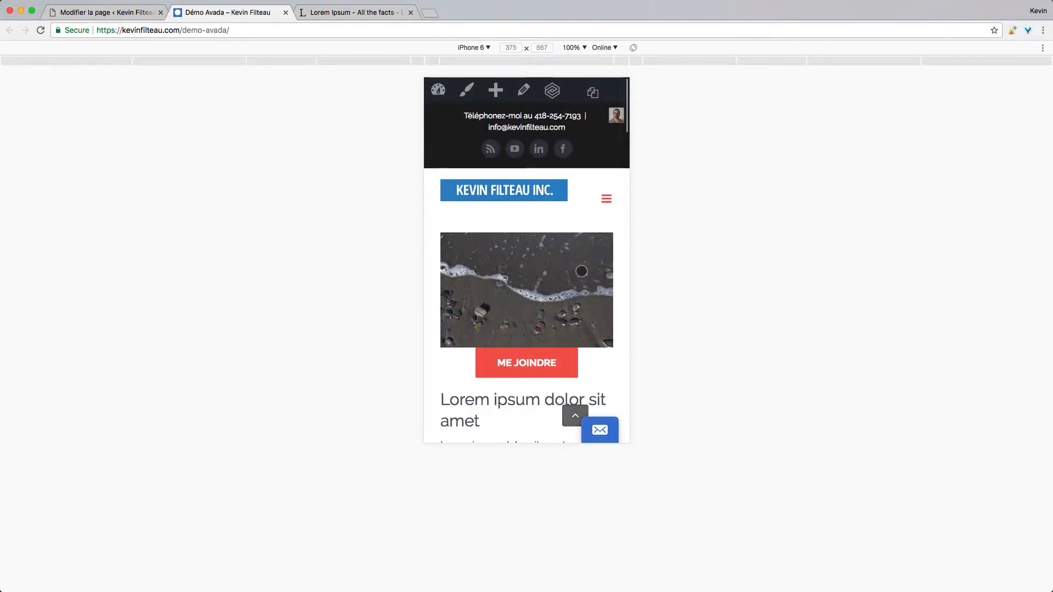
scroll(581, 271, "down", 2)
scroll(592, 294, "down", 1)
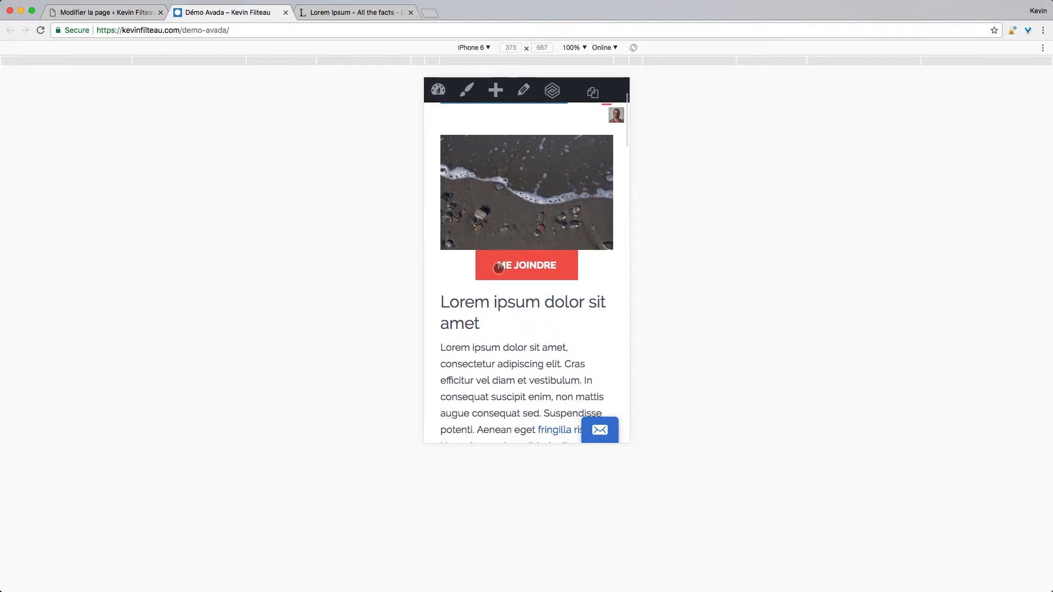
scroll(570, 294, "down", 12)
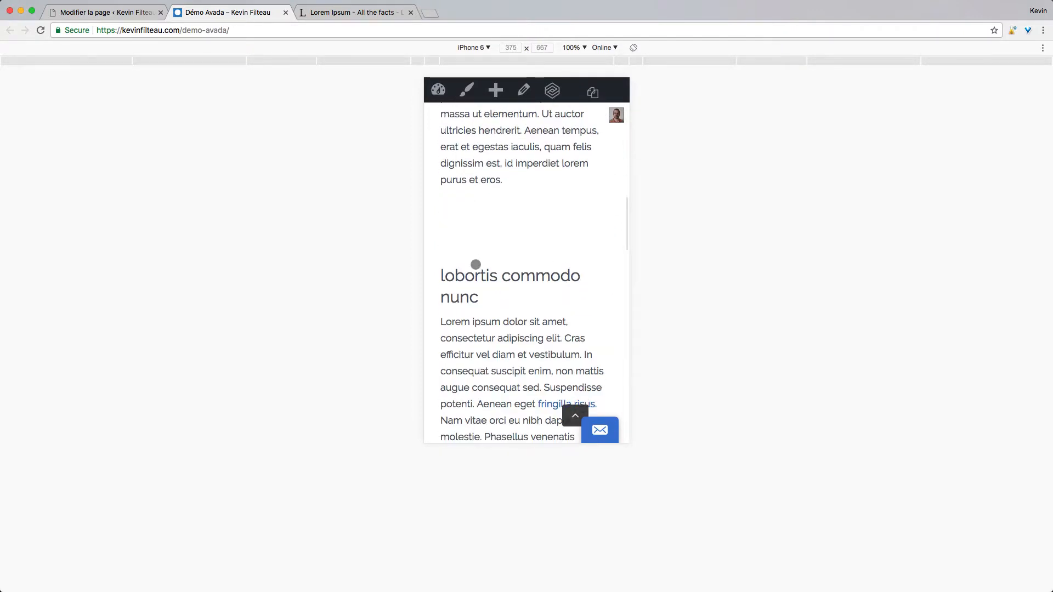
scroll(529, 277, "down", 10)
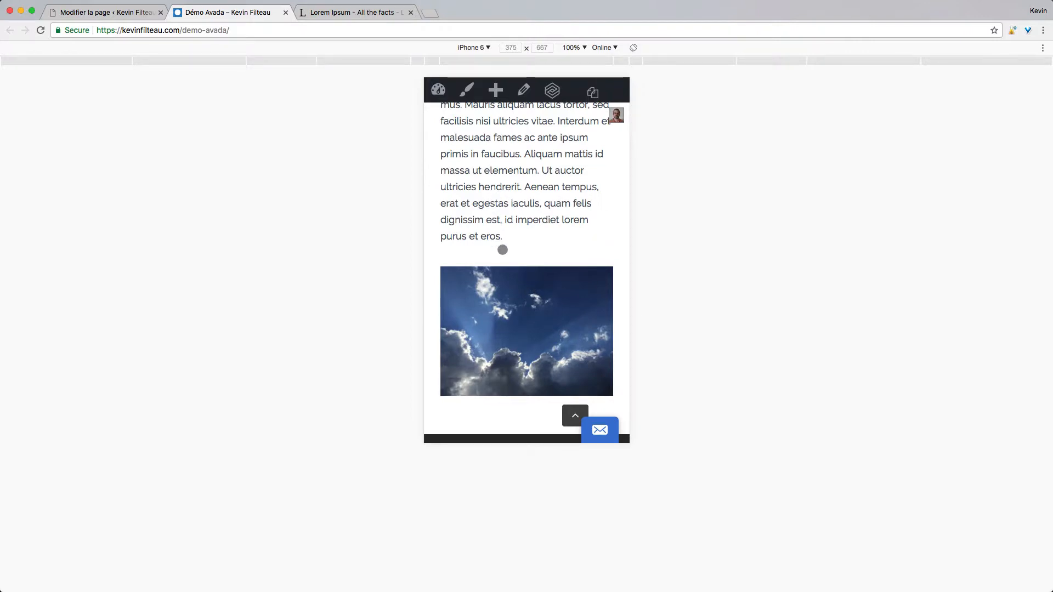
scroll(503, 250, "up", 20)
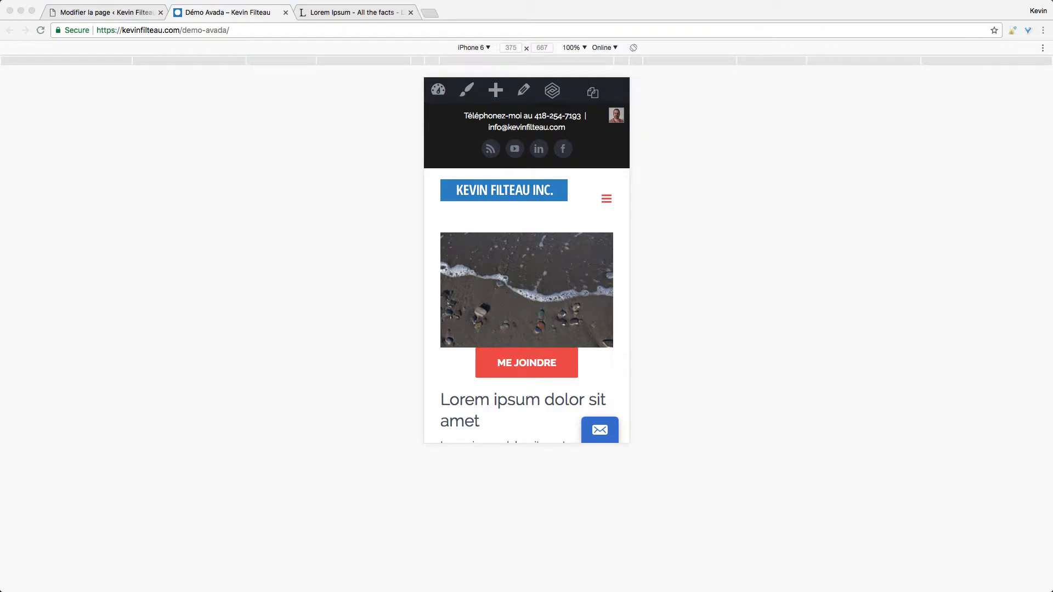
key("super+alt+i")
Return to the page editor and add a Separator element below the Me joindre button in the first container's one-third column.
left_click(114, 13)
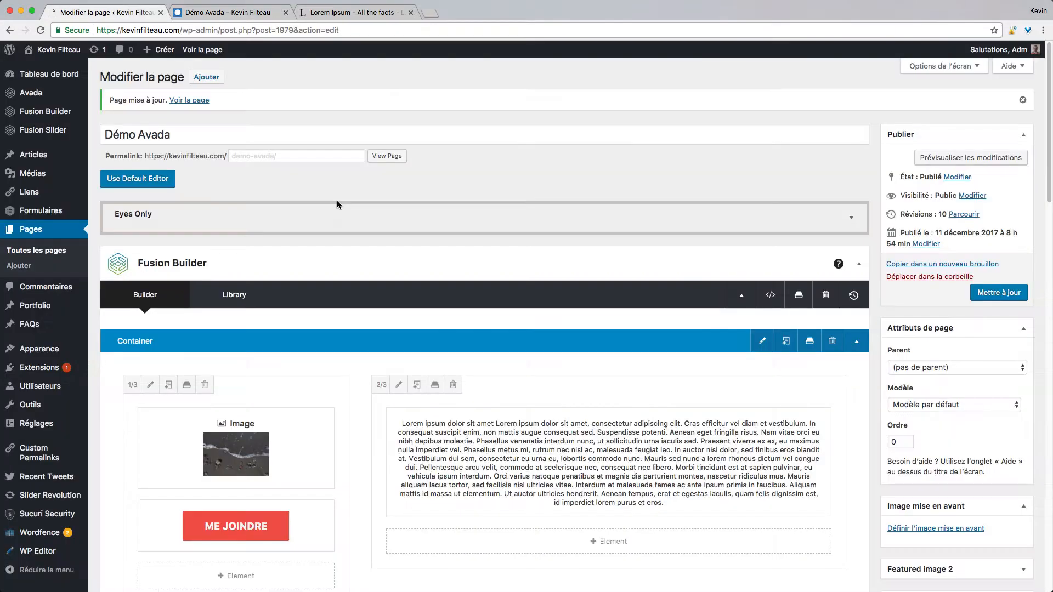
scroll(364, 386, "down", 5)
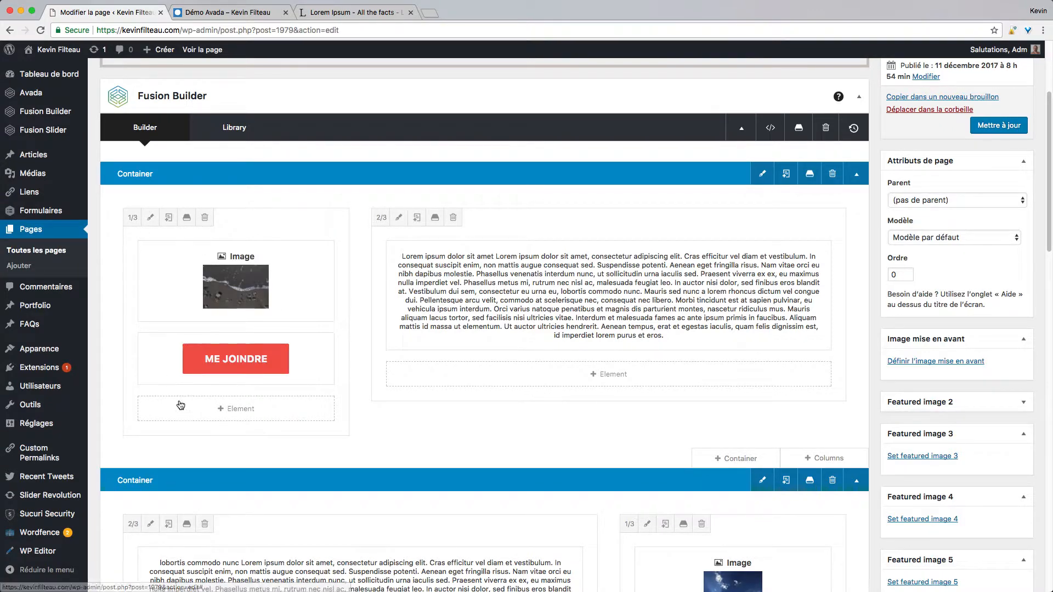
left_click(229, 411)
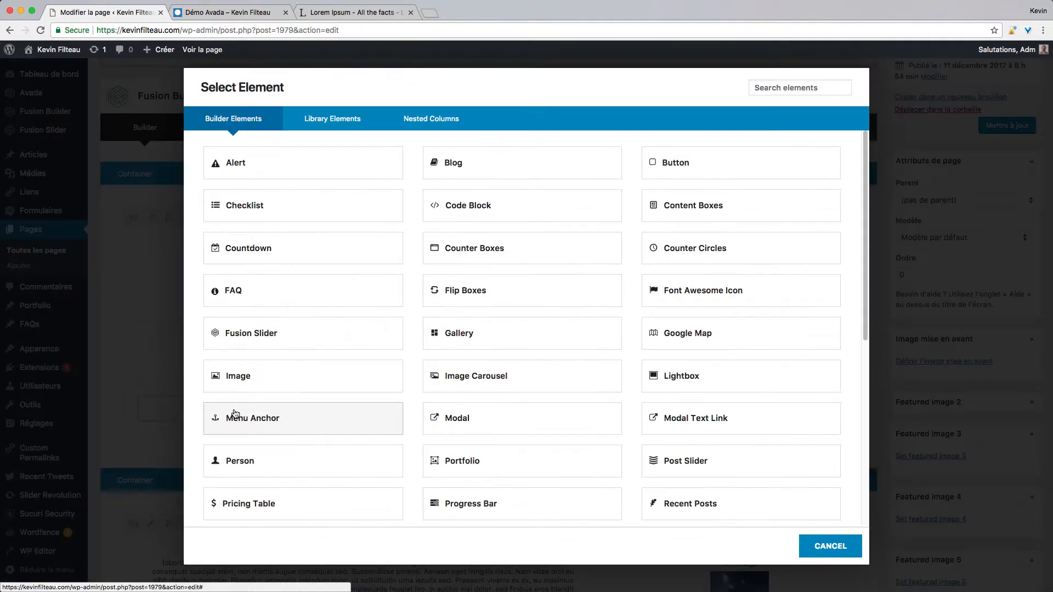
left_click(815, 89)
type("sep")
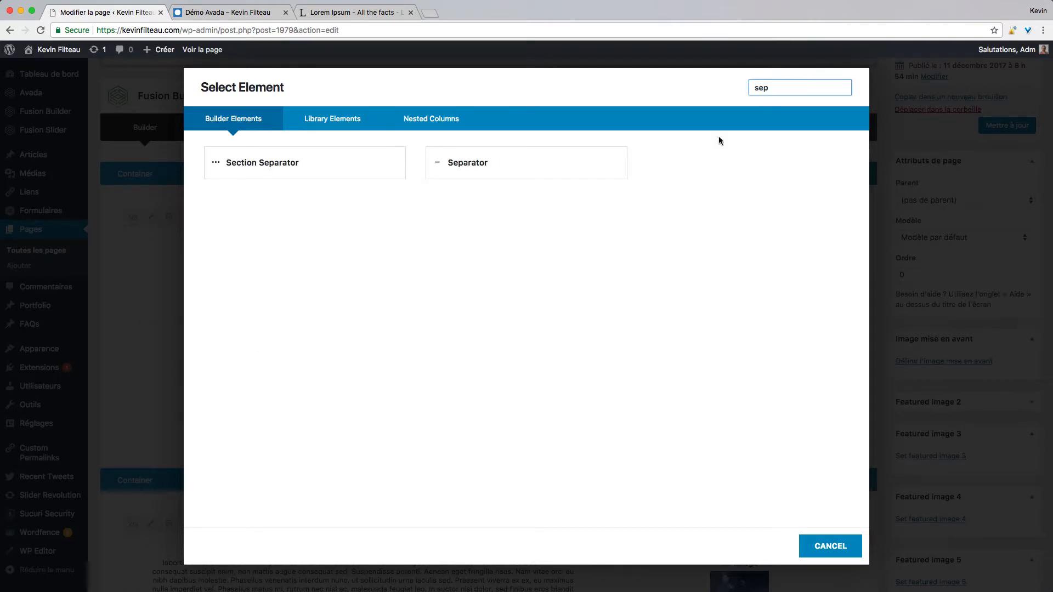
left_click(484, 175)
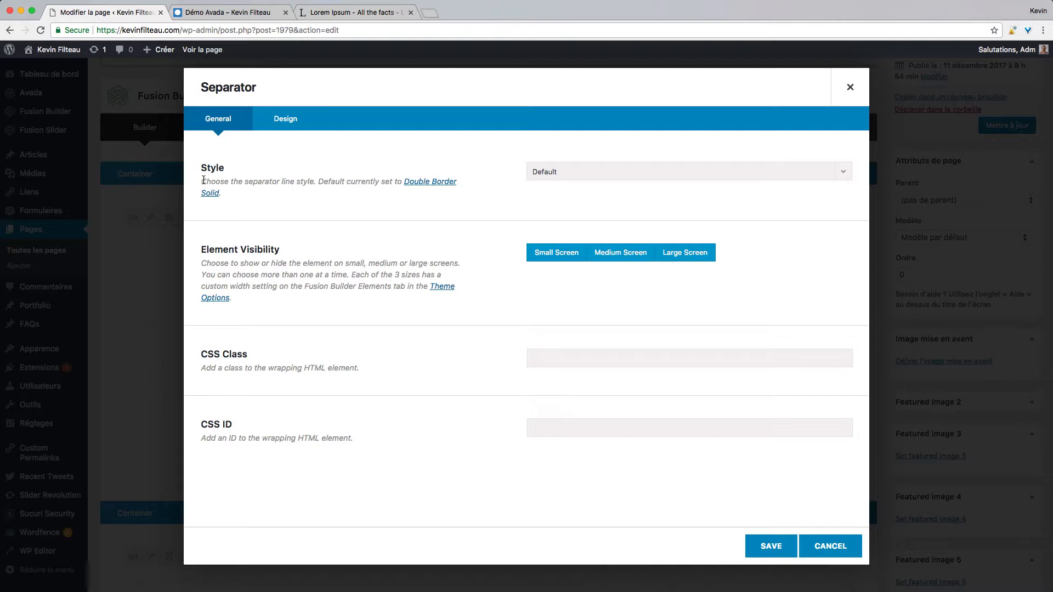
Set the separator's style to No Style.
left_click_drag(201, 181, 433, 198)
left_click(564, 178)
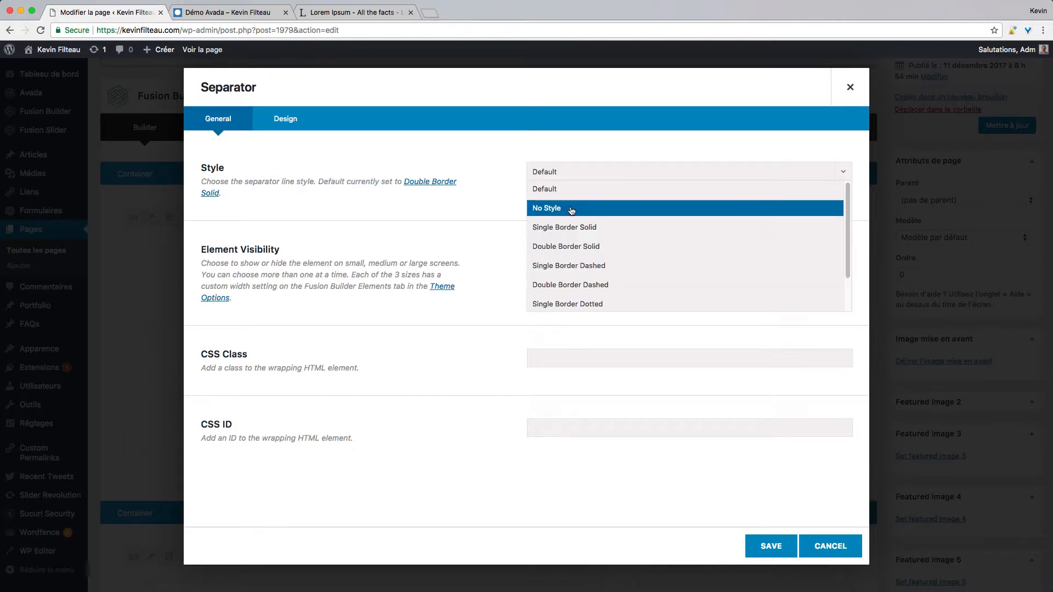
left_click(619, 213)
Set the separator's margins to 0 above and 75 below.
left_click(287, 122)
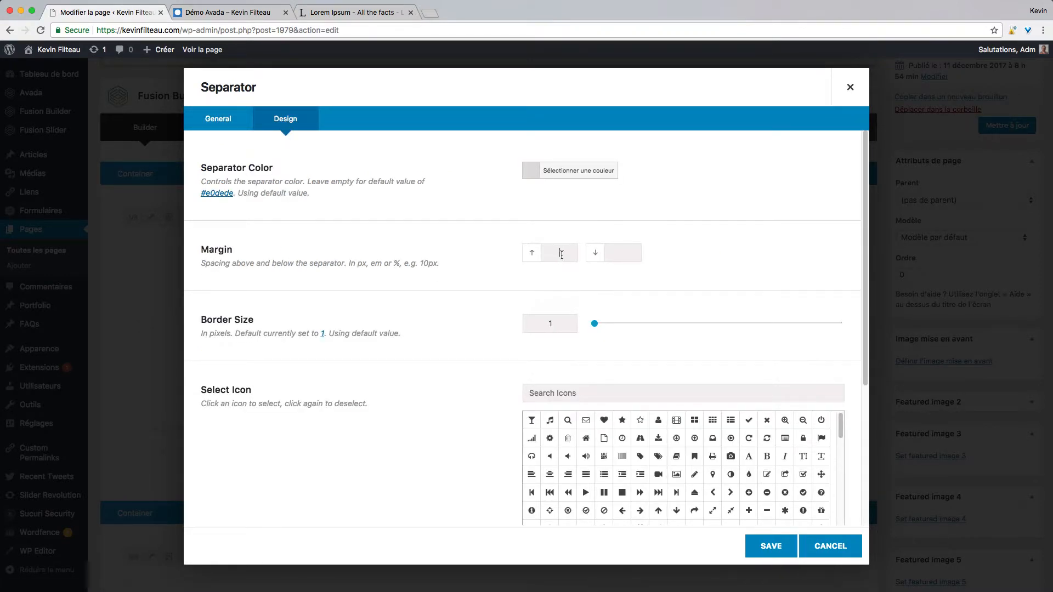
type("50")
key("Tab")
type("25")
left_click_drag(569, 254, 540, 257)
type("50")
type("75")
double_click(550, 255)
type("0")
Review the separator's available line styles, keeping No Style selected.
left_click(233, 118)
left_click(564, 174)
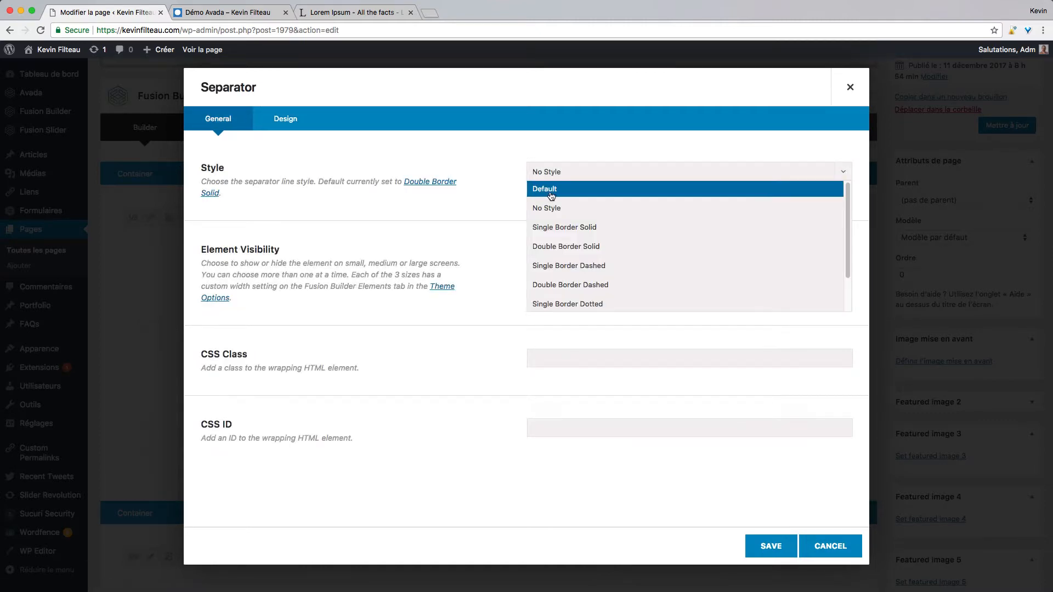
left_click(461, 206)
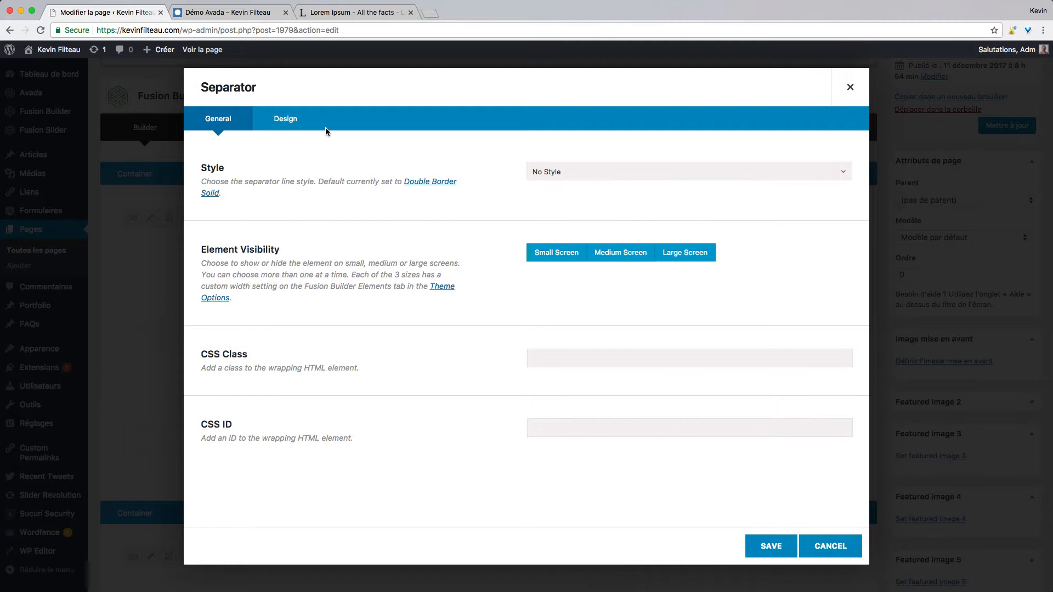
left_click(573, 175)
left_click(576, 211)
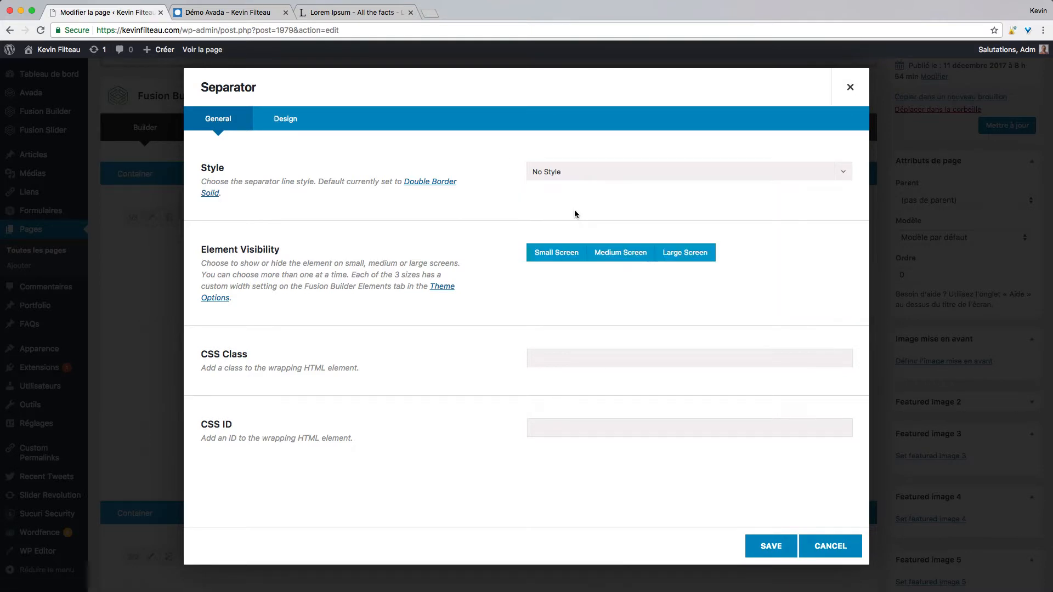
left_click(589, 174)
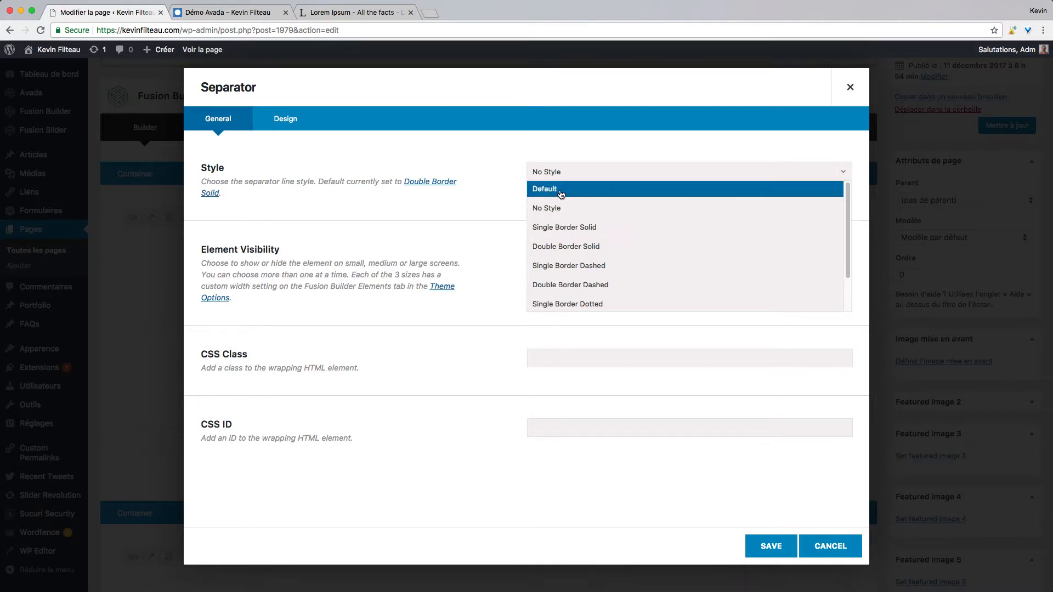
Save the separator, move it between the image and the Me joindre button, and update the page.
left_click(278, 125)
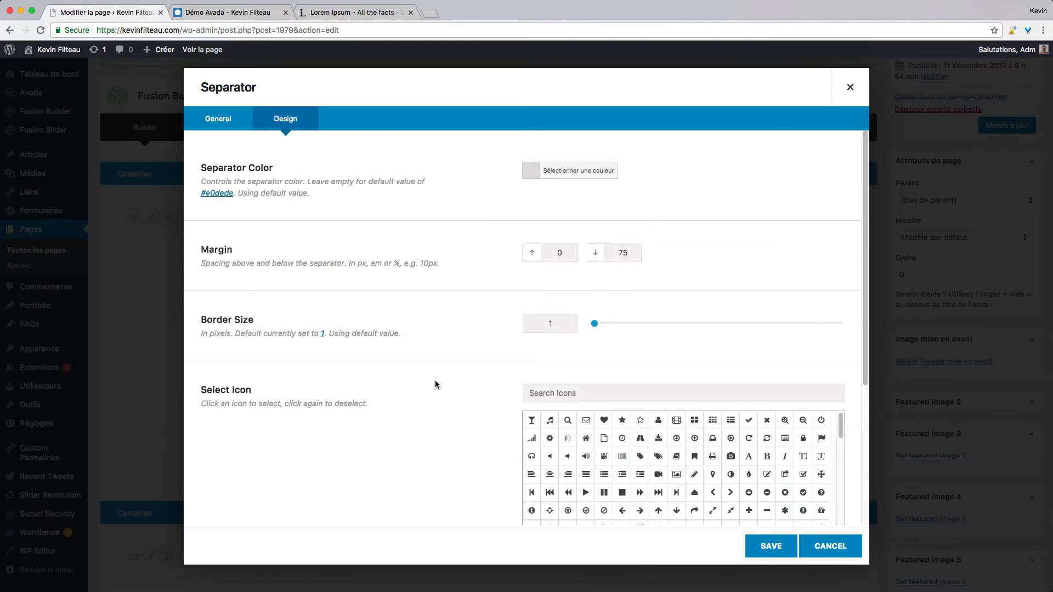
left_click(771, 547)
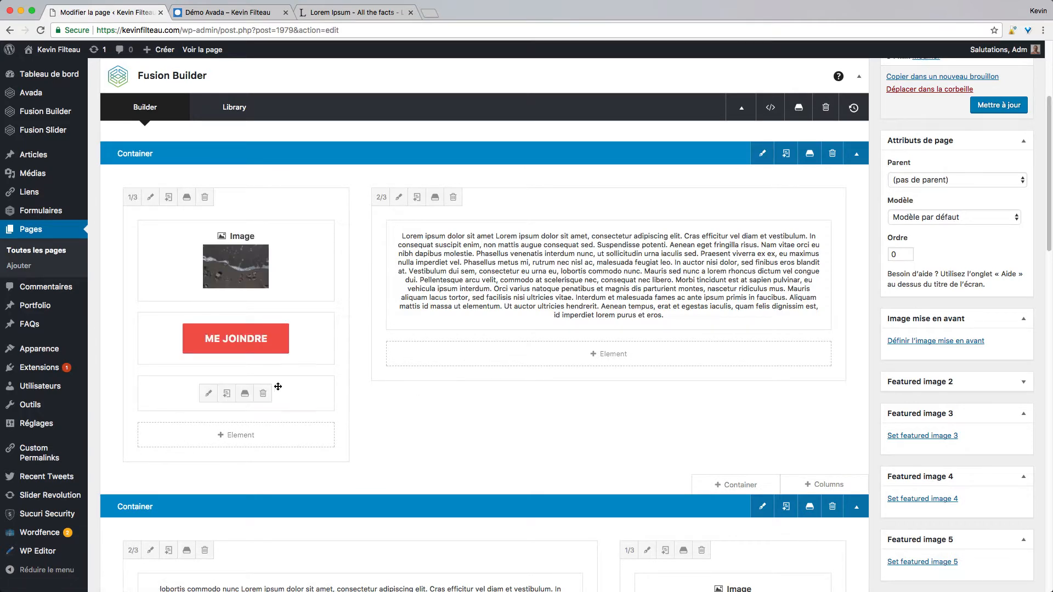
left_click_drag(301, 393, 307, 307)
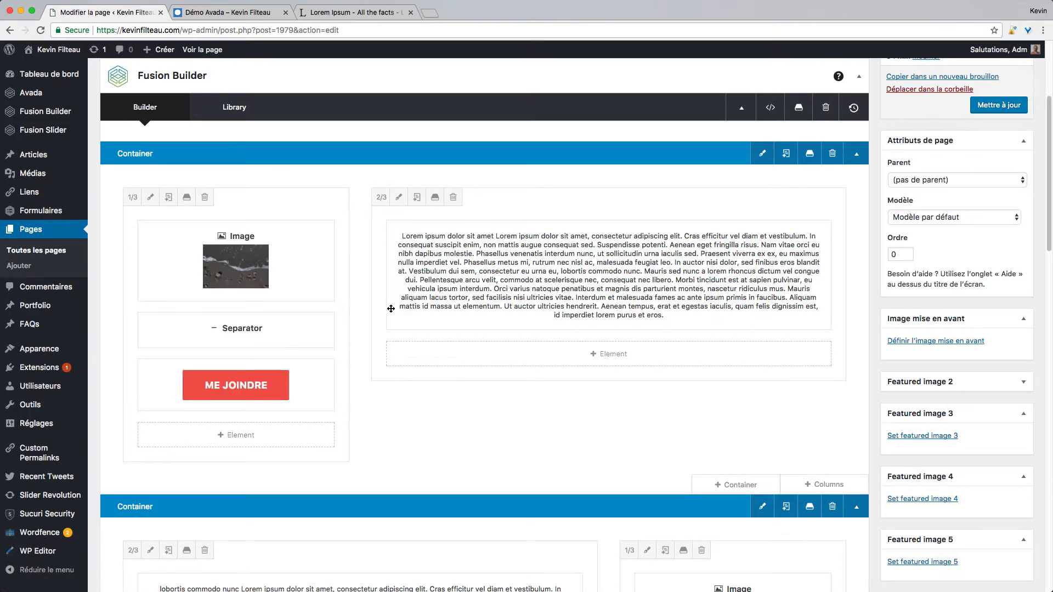
left_click(999, 107)
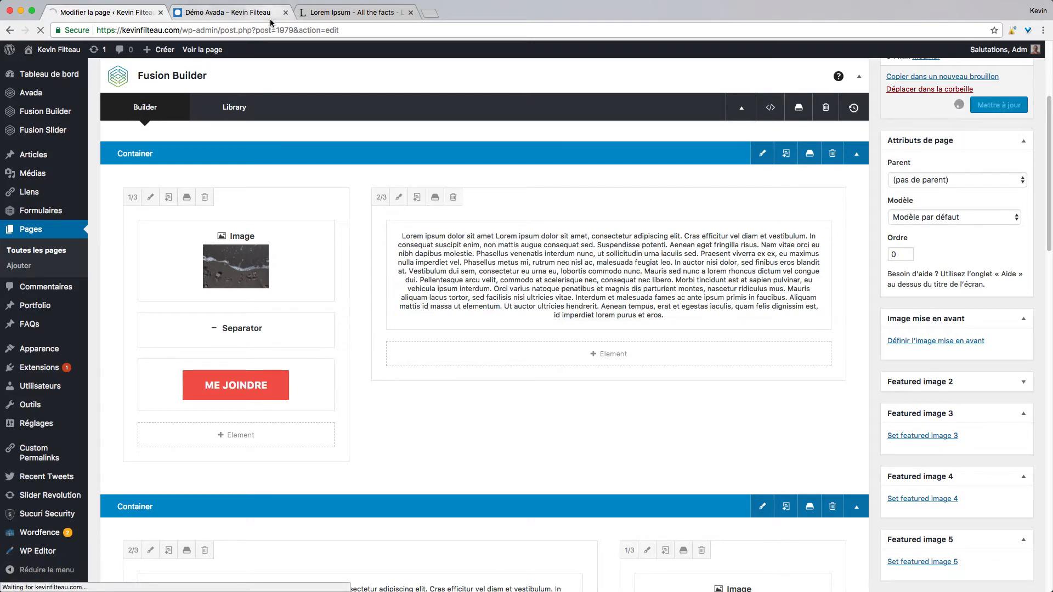
Reload the live Démo Avada page and review the gap between the beach image and the Me joindre button, plus the rest of the layout.
left_click(228, 14)
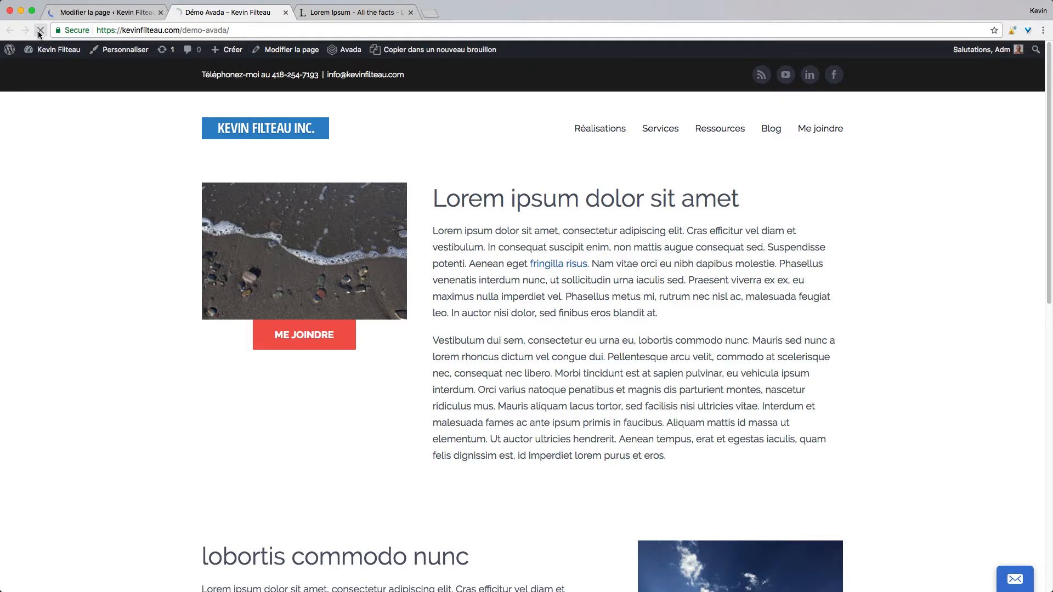
left_click(40, 31)
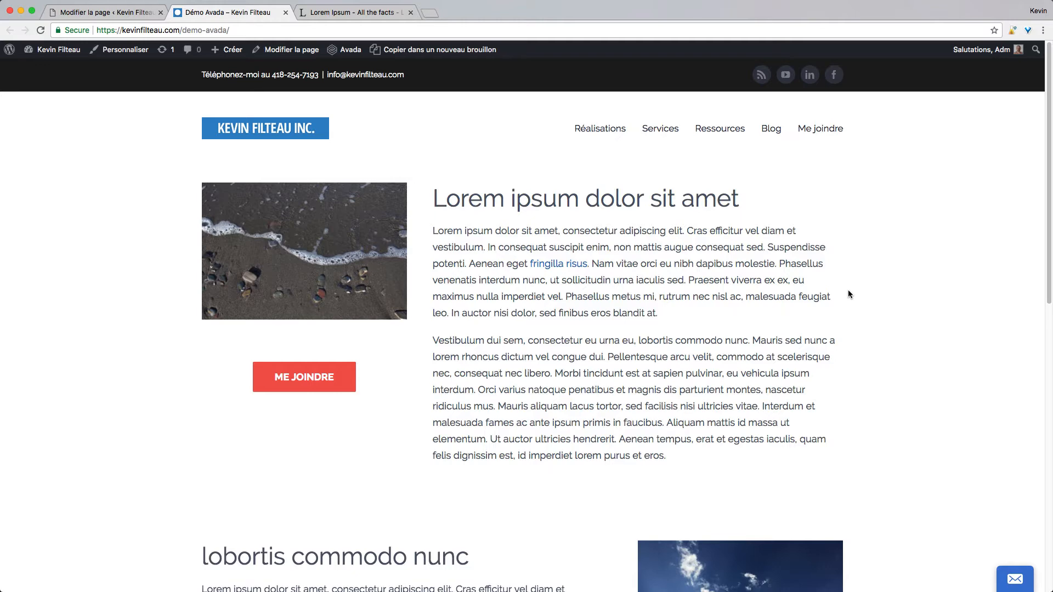
scroll(627, 378, "down", 10)
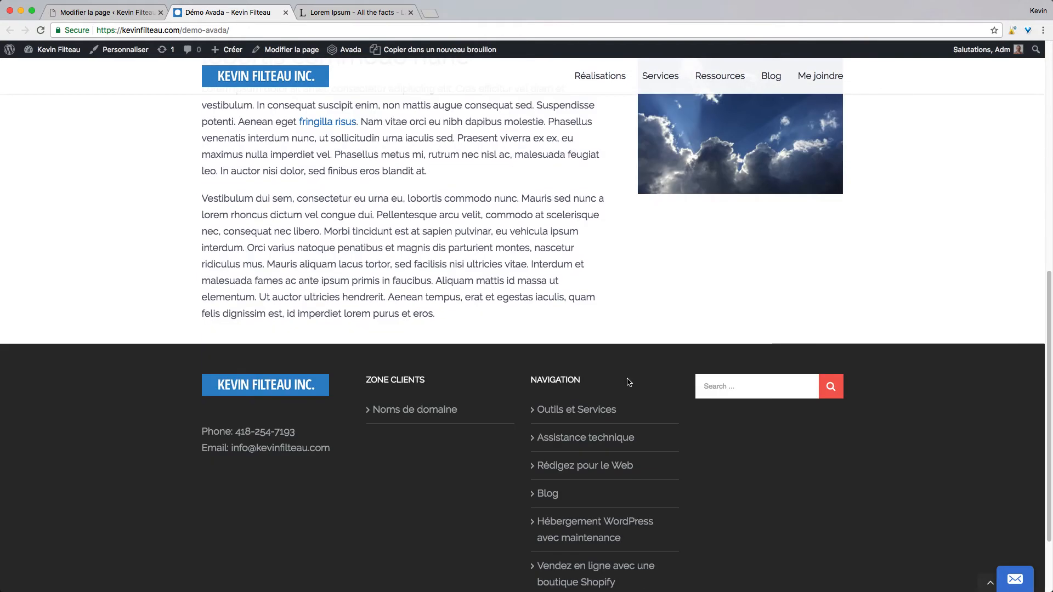
scroll(629, 383, "up", 5)
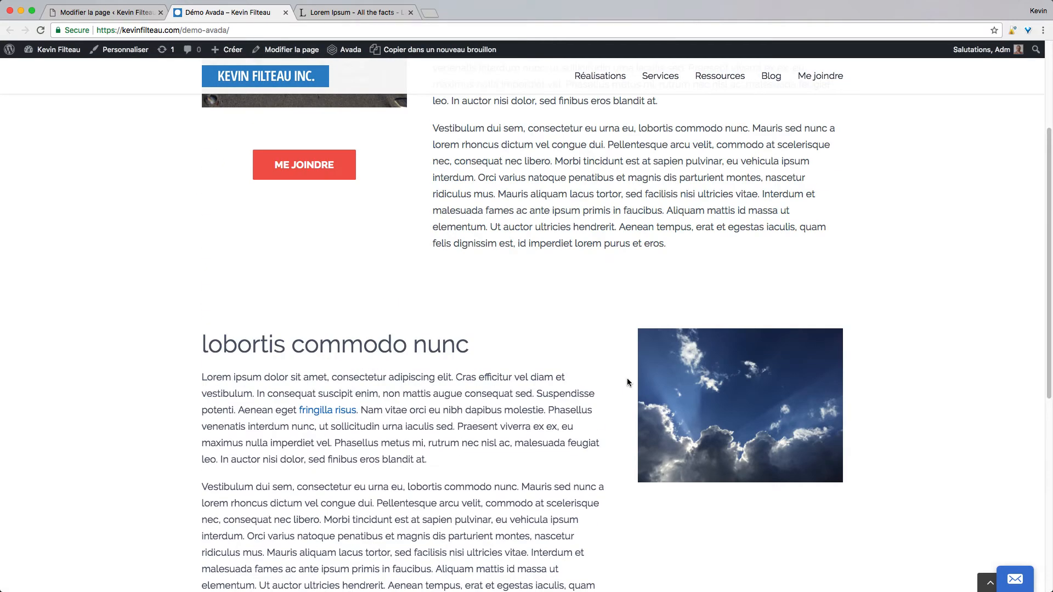
scroll(614, 461, "up", 4)
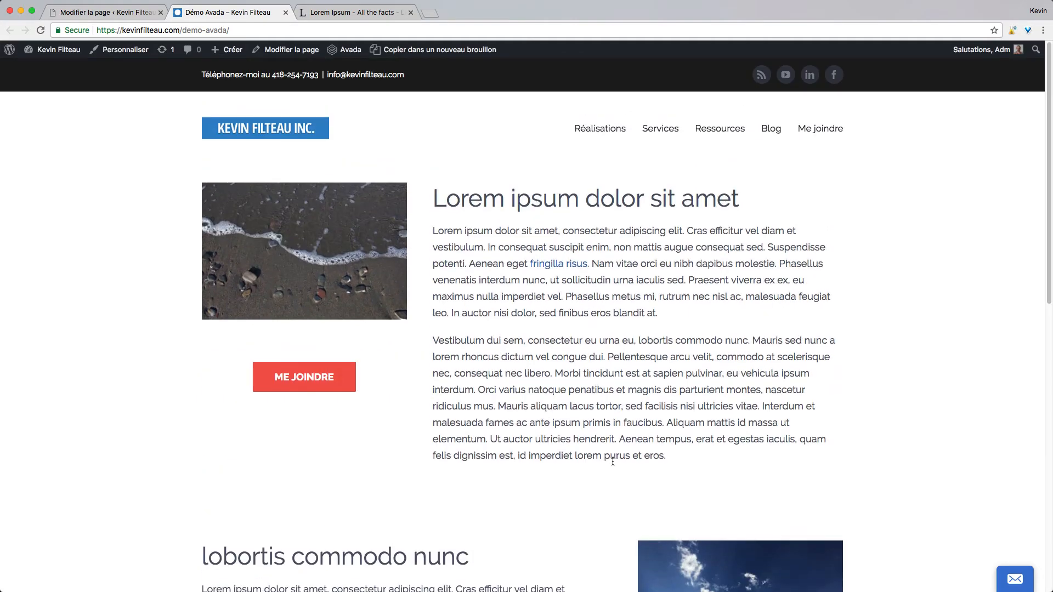